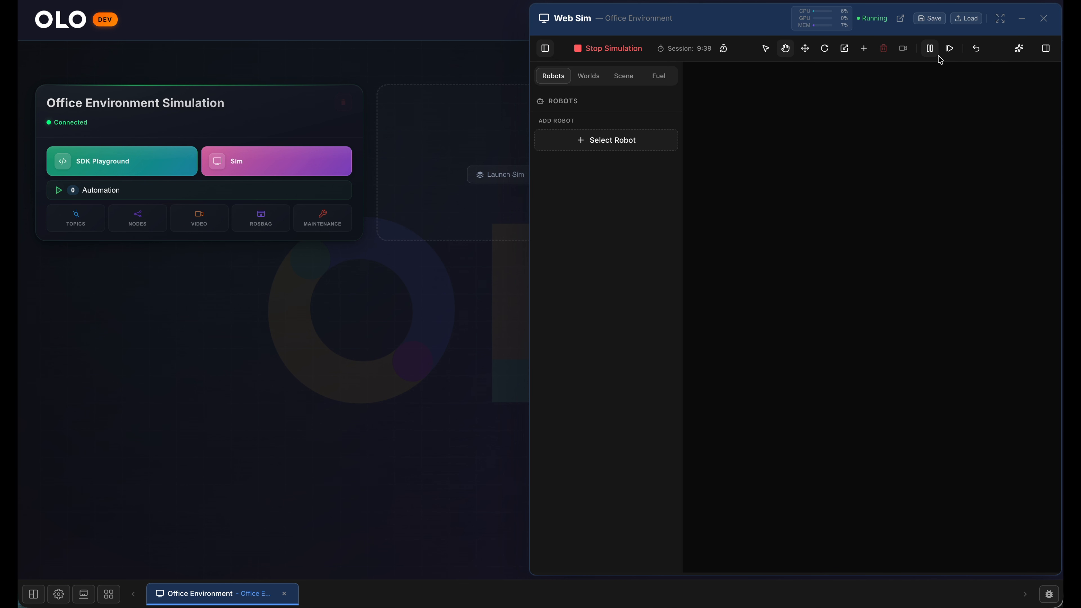
# - Spawn a Panda robot arm in the simulation with the Scene Camera enabled alongside the Wrist Camera and MoveIt
pyautogui.click(611, 142)
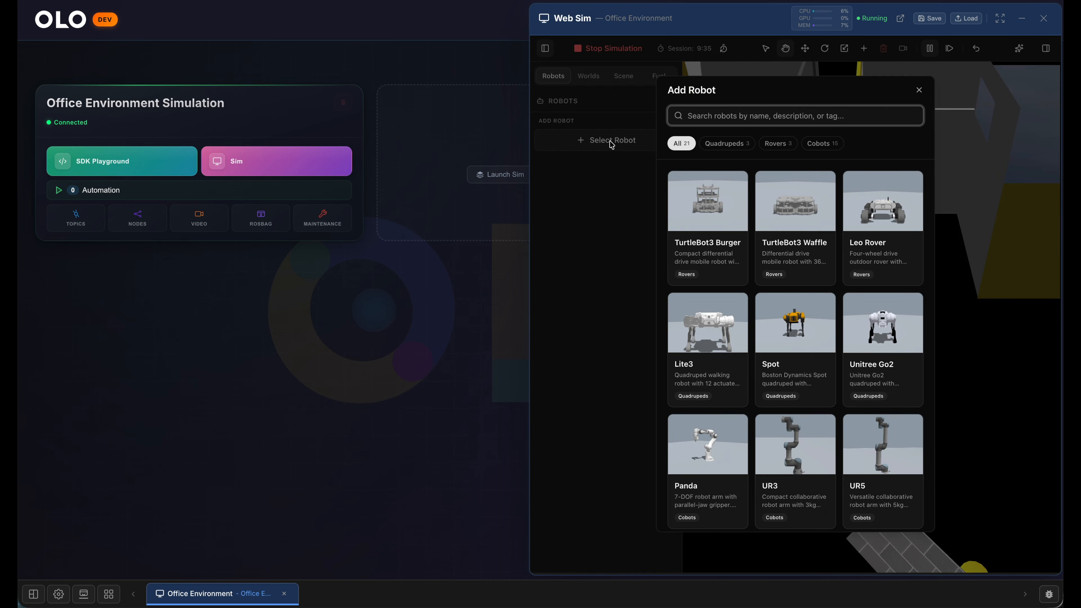
pyautogui.scroll(-3, 779, 333)
pyautogui.click(712, 350)
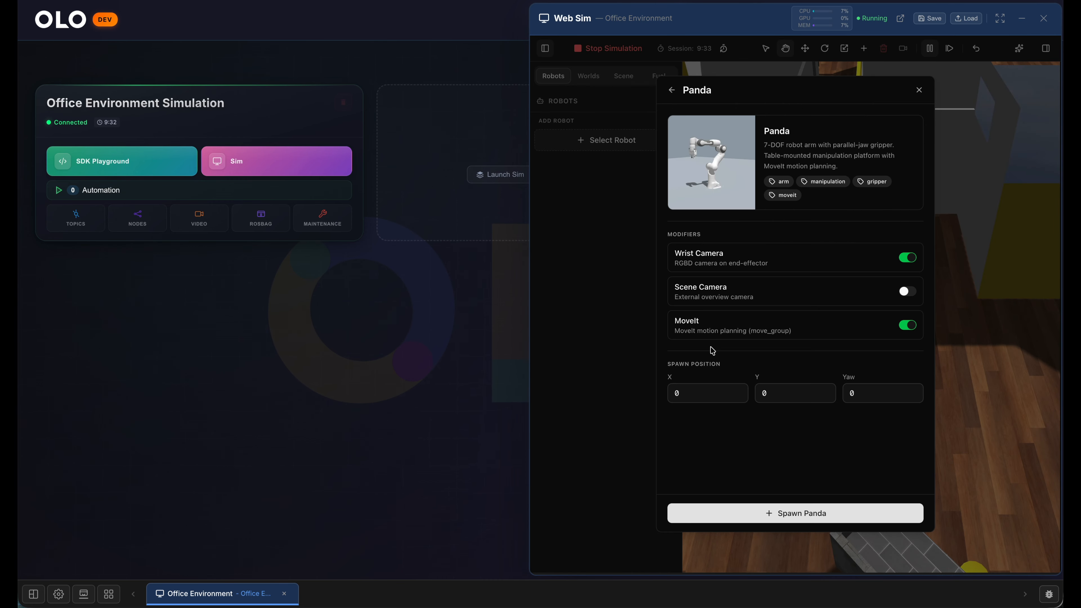
pyautogui.click(763, 294)
pyautogui.click(783, 515)
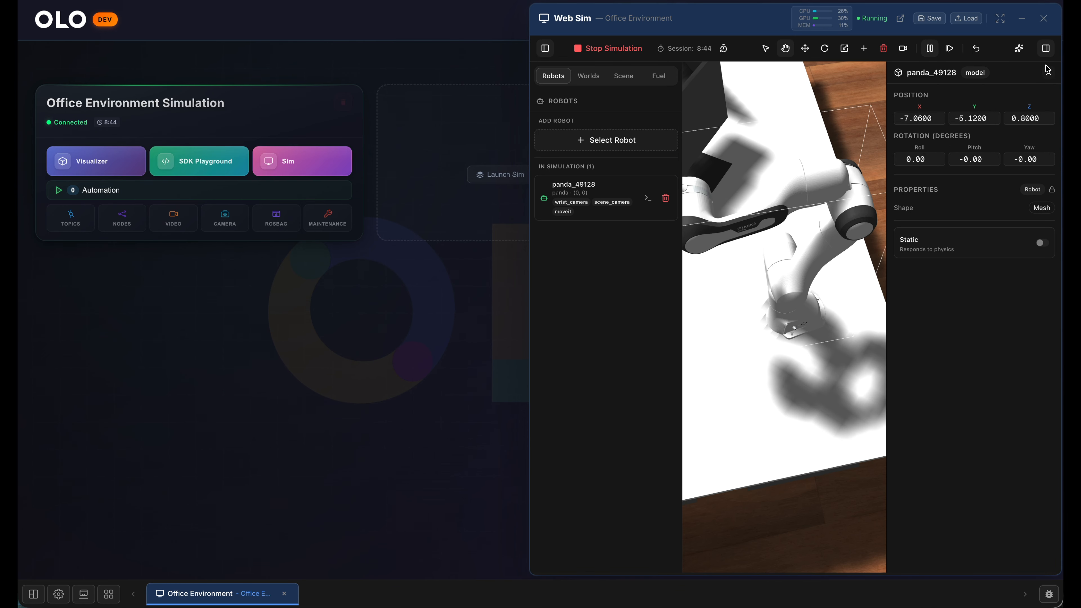
pyautogui.click(1048, 74)
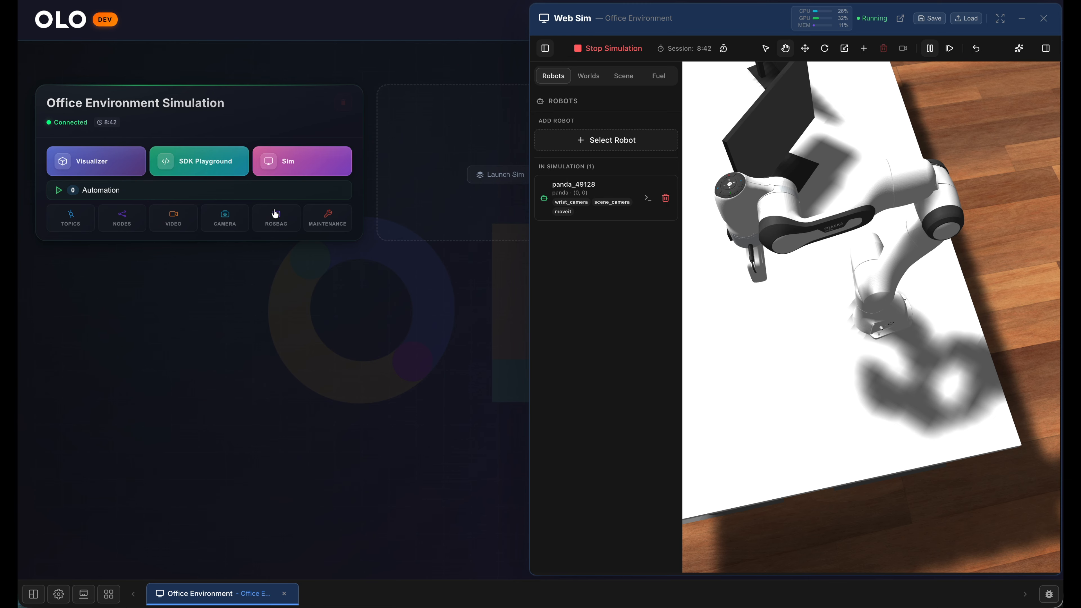
# - Open the Visualizer for the simulation and frame the whole Panda arm from the side in both 3D views
pyautogui.click(92, 162)
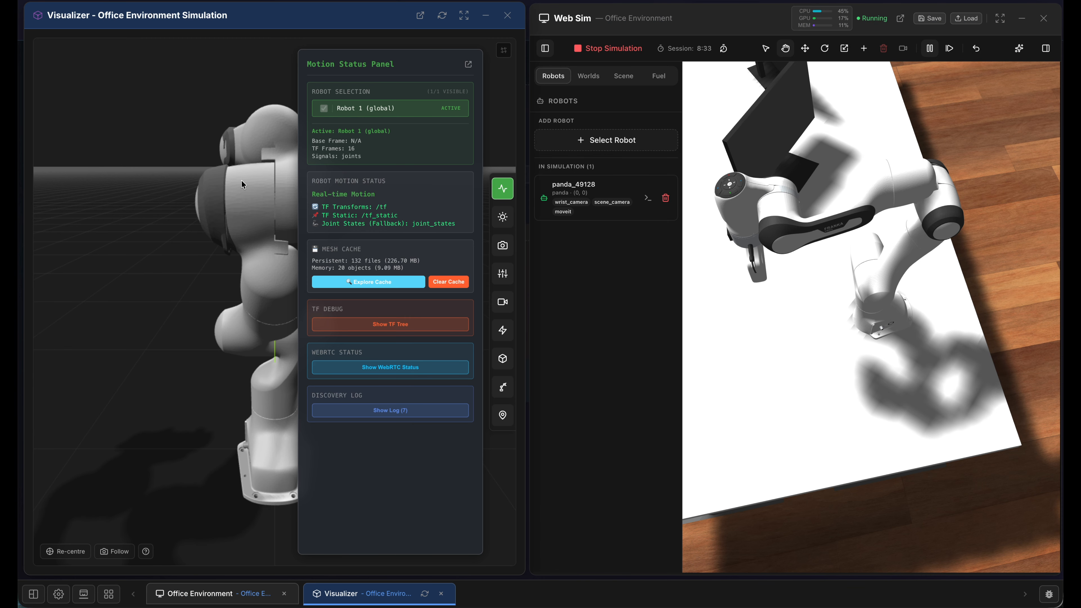
pyautogui.click(503, 190)
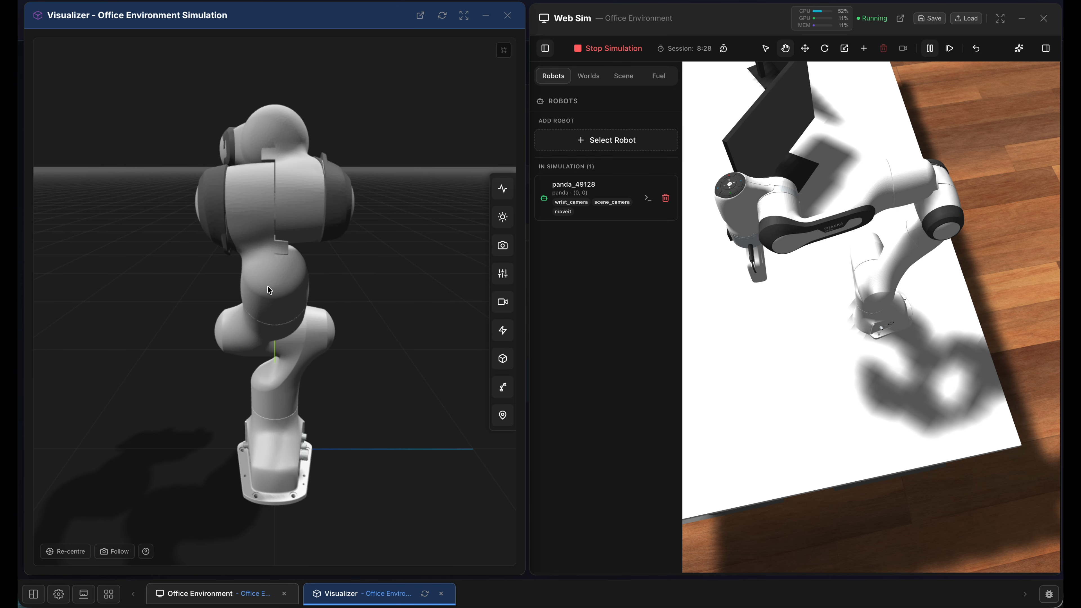
pyautogui.scroll(-5, 294, 290)
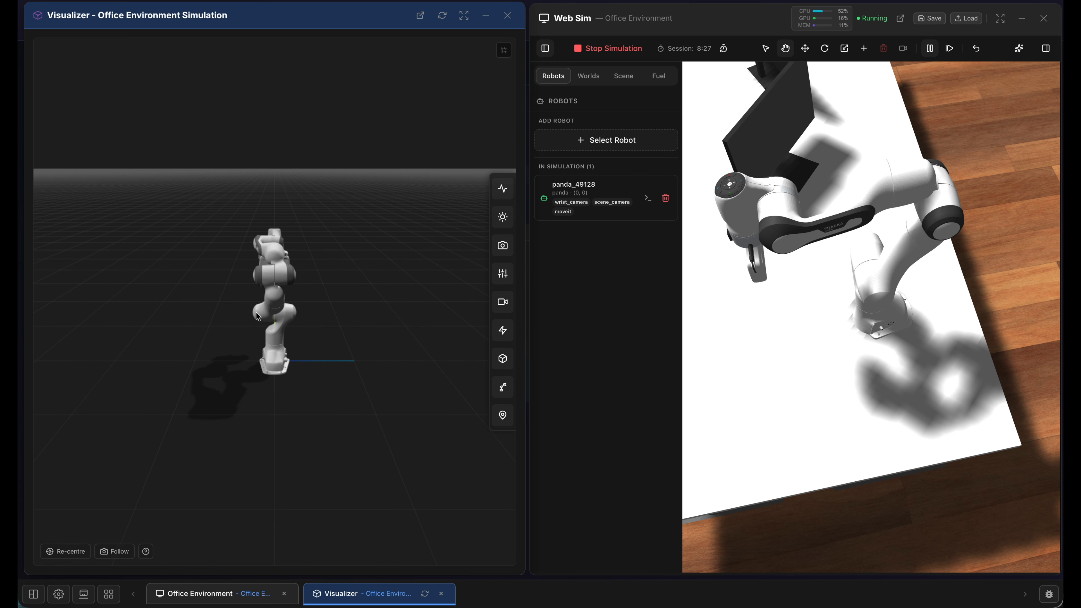
pyautogui.moveTo(262, 310); pyautogui.dragTo(327, 296)
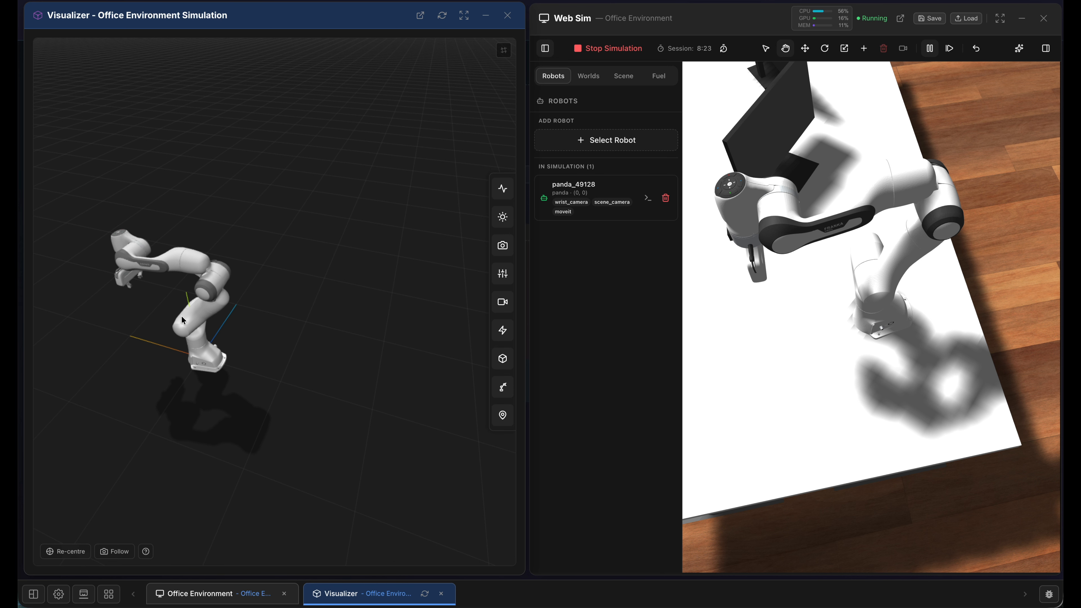
pyautogui.moveTo(166, 318); pyautogui.dragTo(200, 317, button='right')
pyautogui.moveTo(159, 322); pyautogui.dragTo(247, 290)
pyautogui.scroll(-5, 249, 294)
pyautogui.moveTo(820, 398); pyautogui.dragTo(820, 273)
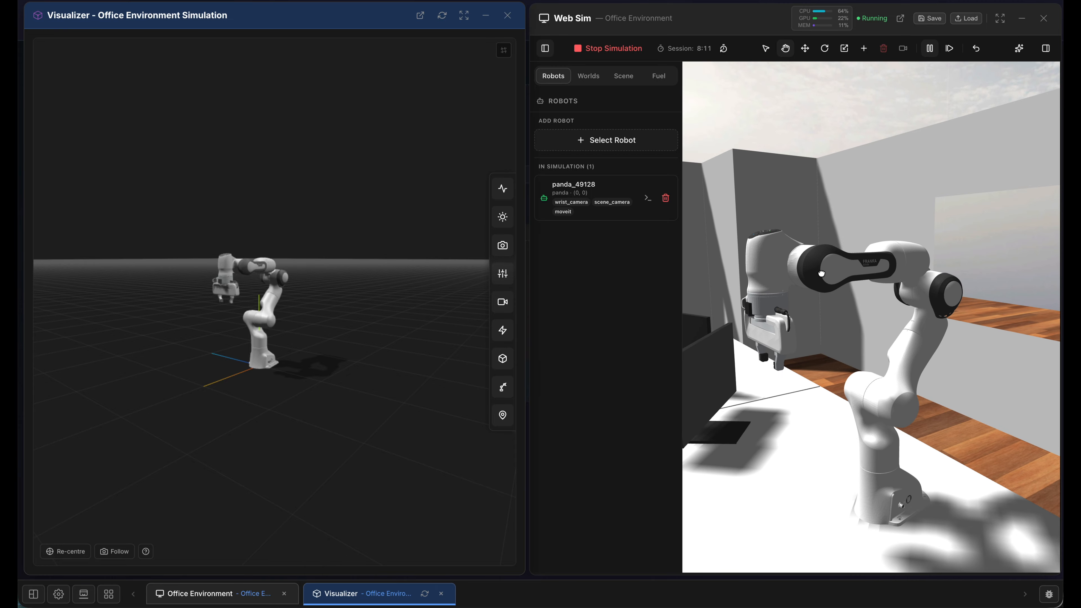
pyautogui.moveTo(820, 398); pyautogui.dragTo(817, 358)
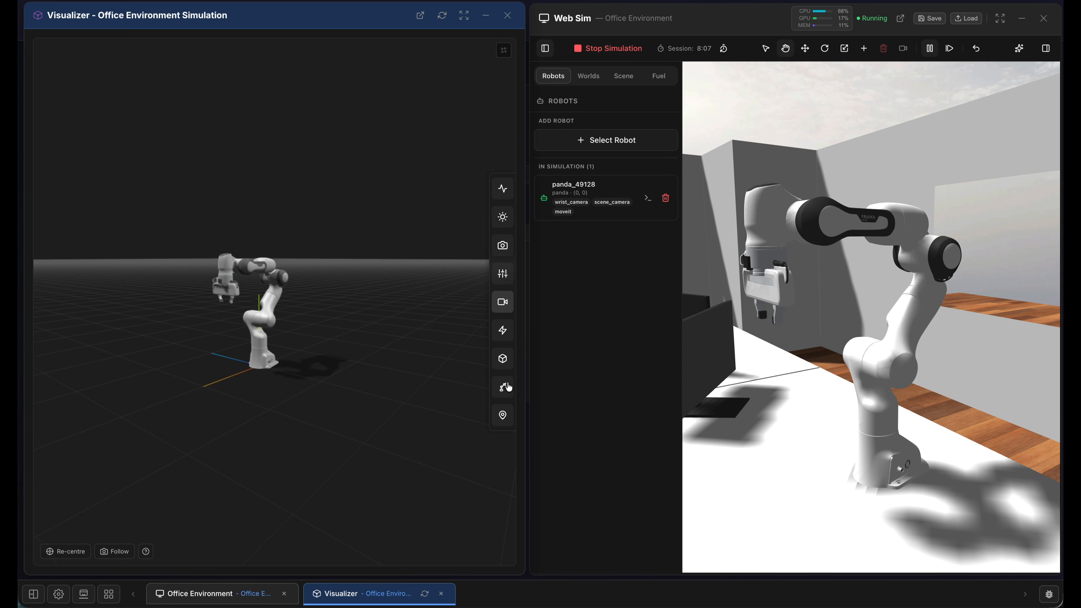
# - Enable IK mode in MoveIt Control and float its controls beside the arm so that the target gizmo is unobstructed
pyautogui.click(503, 388)
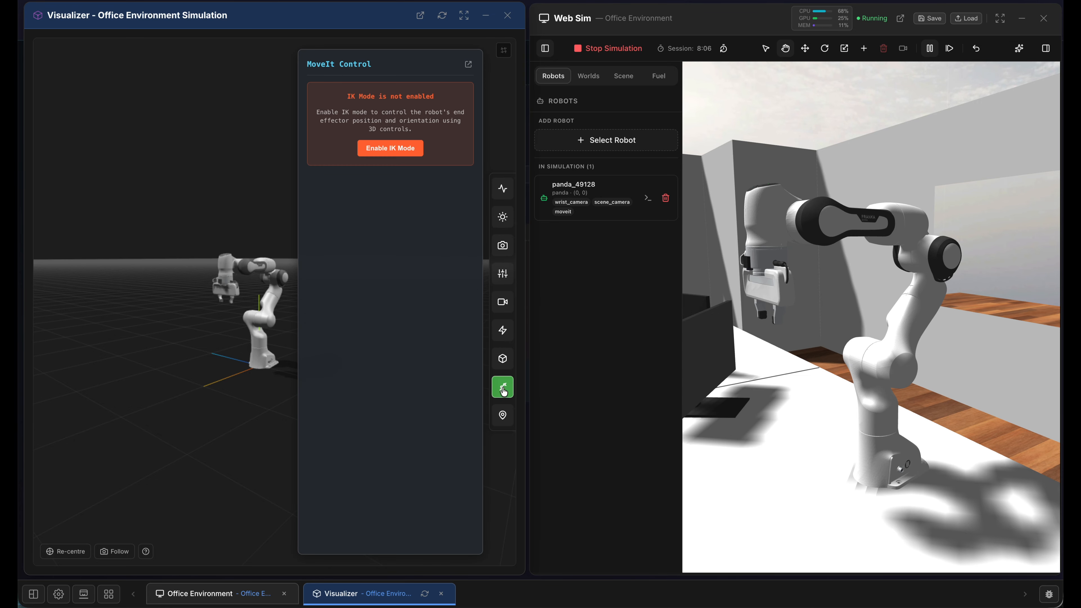
pyautogui.click(389, 149)
pyautogui.click(468, 64)
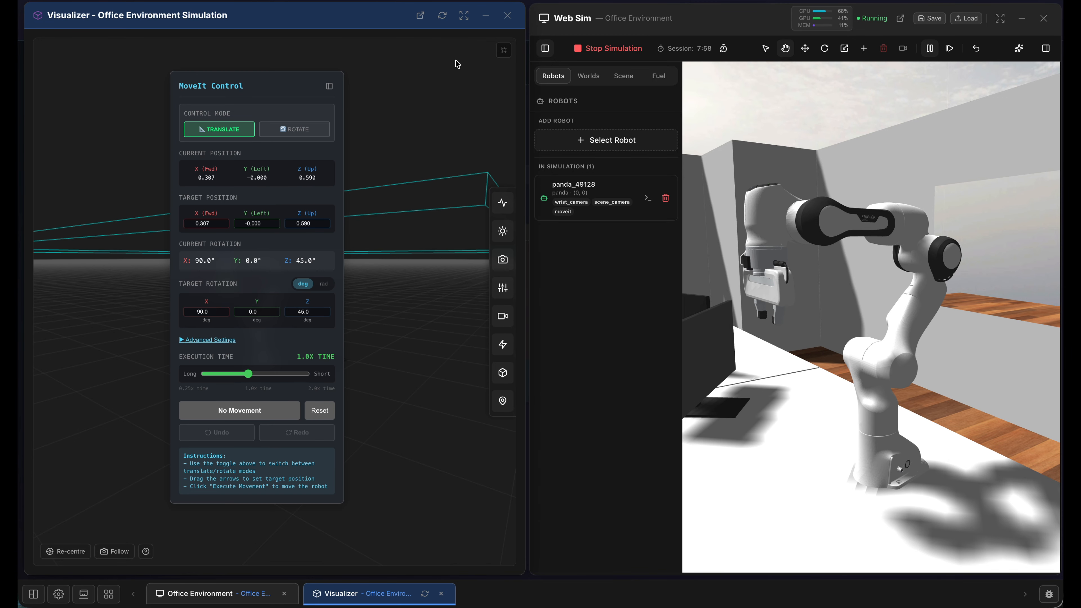
pyautogui.moveTo(256, 83); pyautogui.dragTo(118, 49)
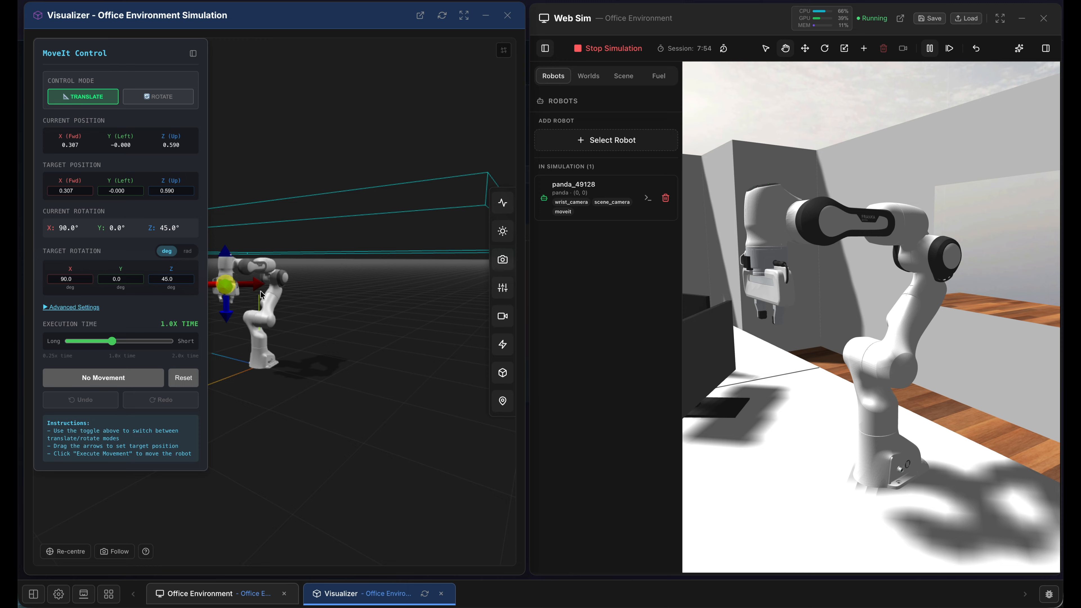
pyautogui.moveTo(248, 300); pyautogui.dragTo(332, 299)
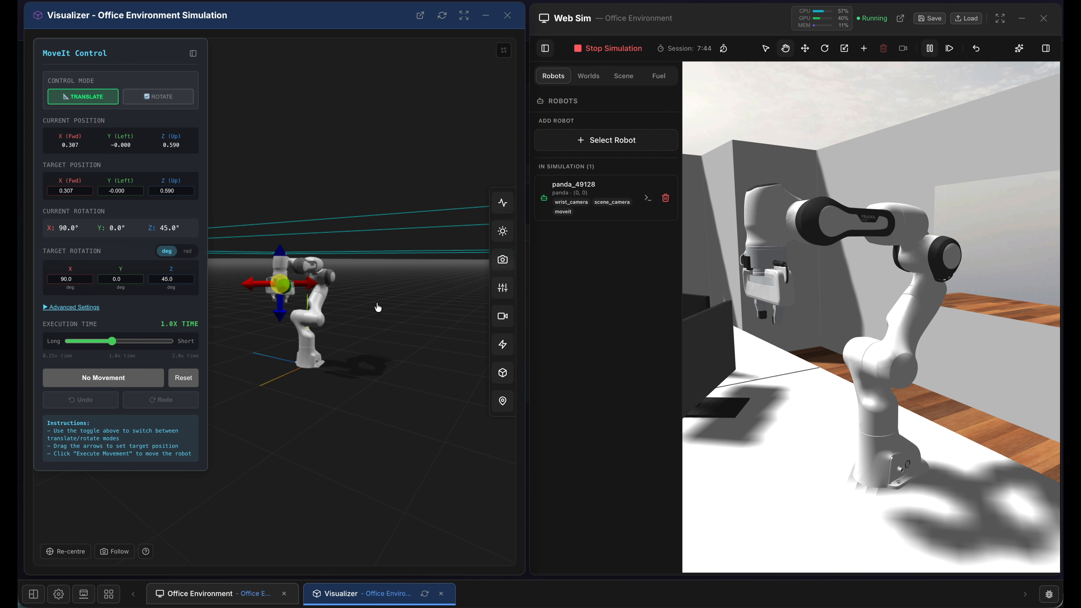
# - Open the IK Waypoint Recorder and float it over the lower part of MoveIt Control, clear of the arm
pyautogui.click(502, 402)
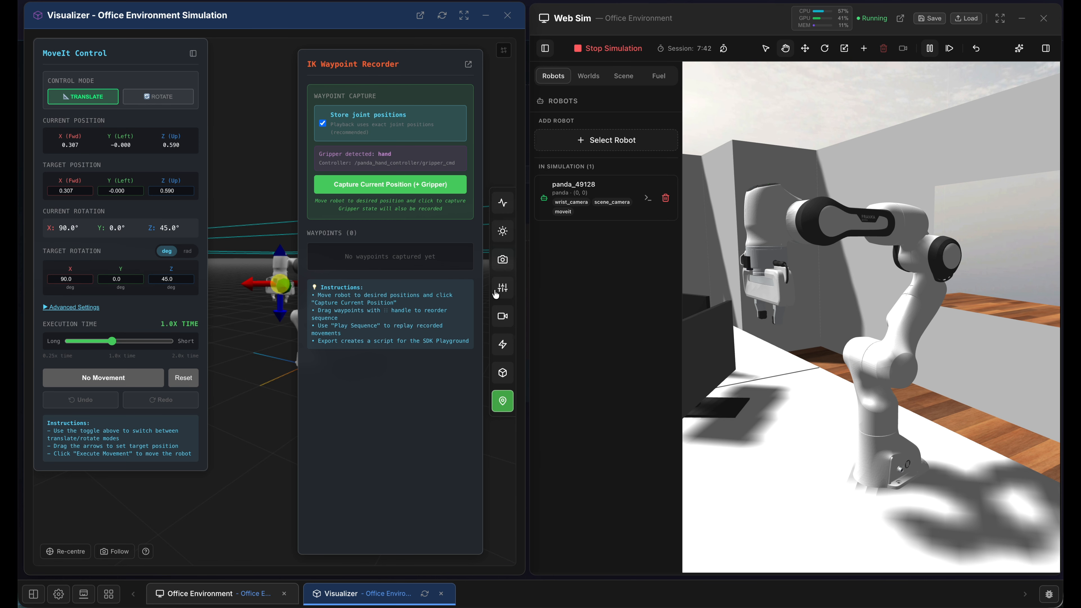
pyautogui.click(468, 65)
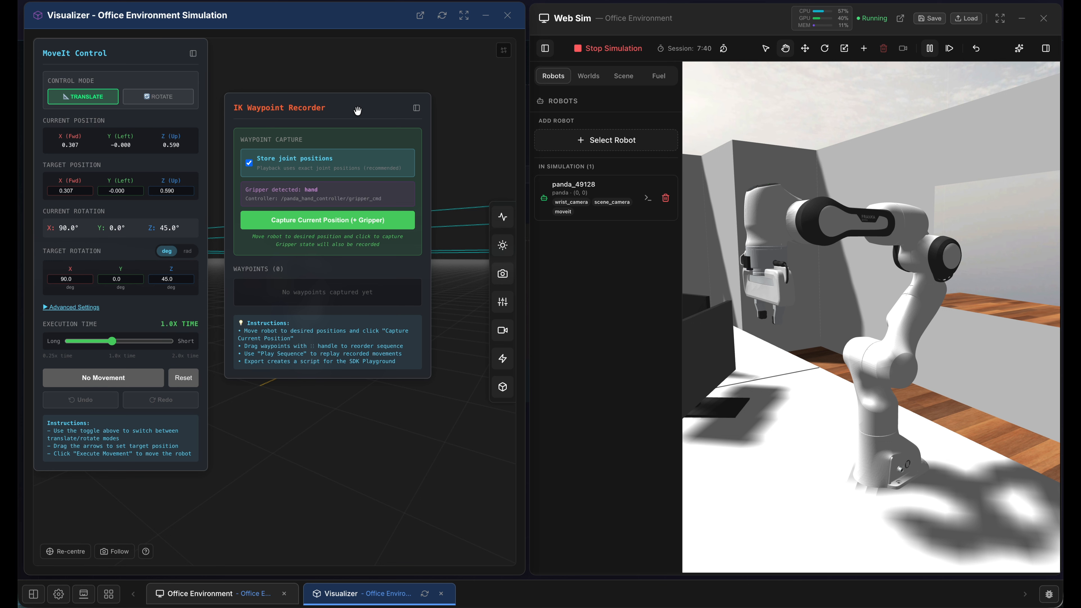
pyautogui.moveTo(359, 117); pyautogui.dragTo(142, 276)
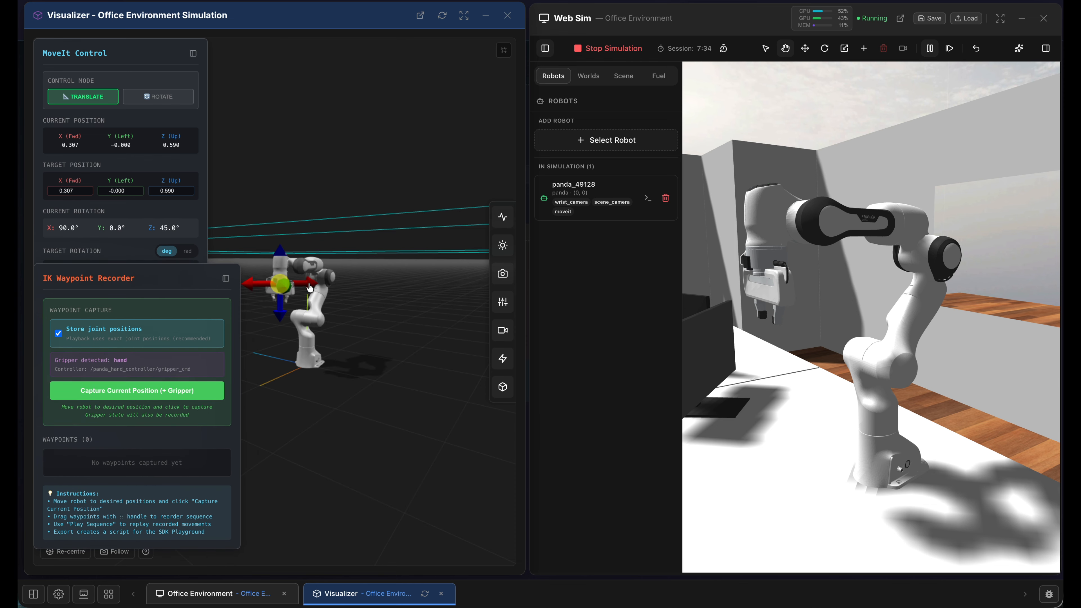
# - Move the end effector to about X 0.116, Y 0.191, Z 0.486 and capture that pose as the first waypoint
pyautogui.moveTo(307, 287); pyautogui.dragTo(346, 305)
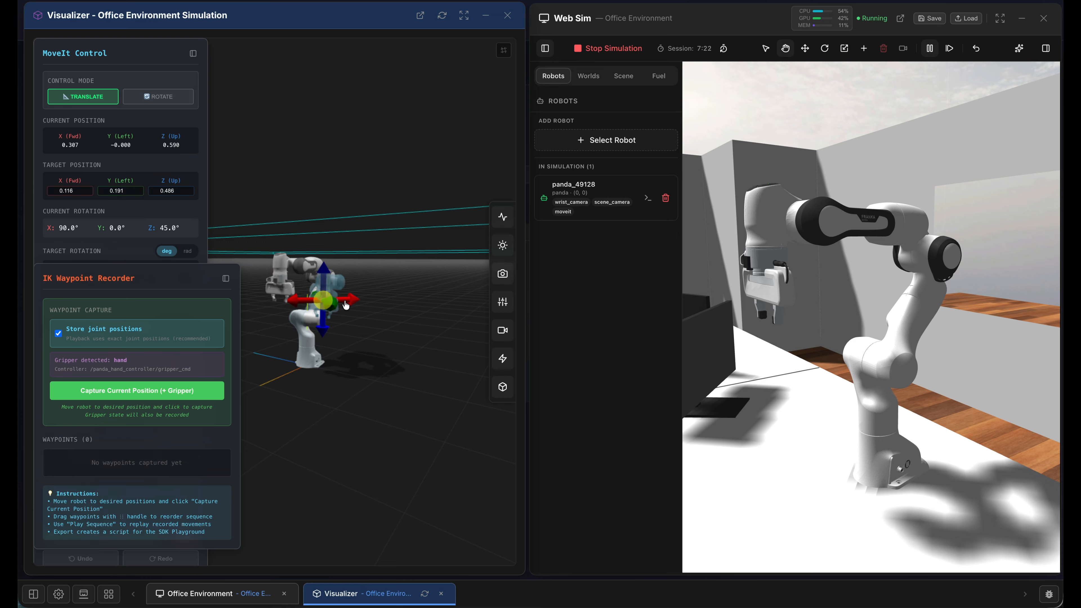
pyautogui.click(168, 52)
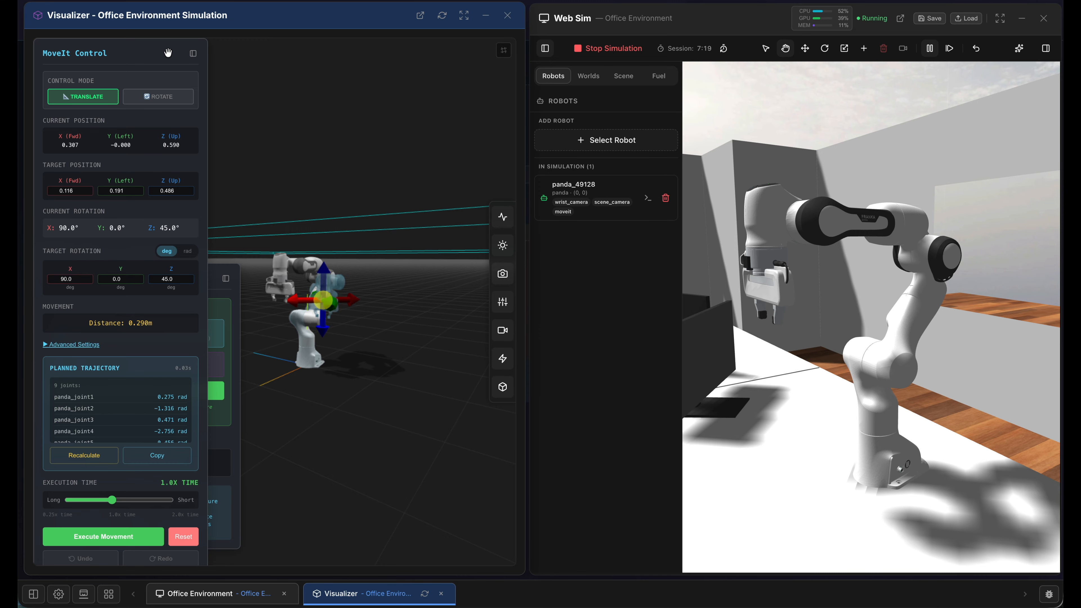
pyautogui.click(94, 537)
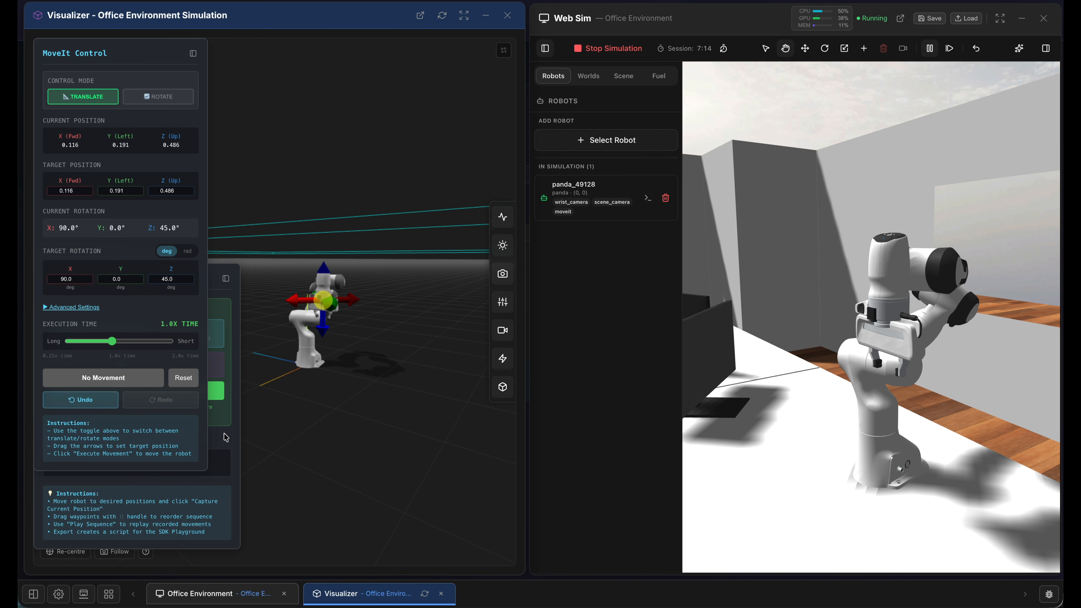
pyautogui.click(229, 443)
pyautogui.click(126, 395)
# - Move the end effector to about X 0.266, Y 0.041, Z 0.486, rotated to about -6.1°, 44.8°, 94.3°, and capture it as the second waypoint
pyautogui.moveTo(293, 300); pyautogui.dragTo(260, 301)
pyautogui.click(159, 98)
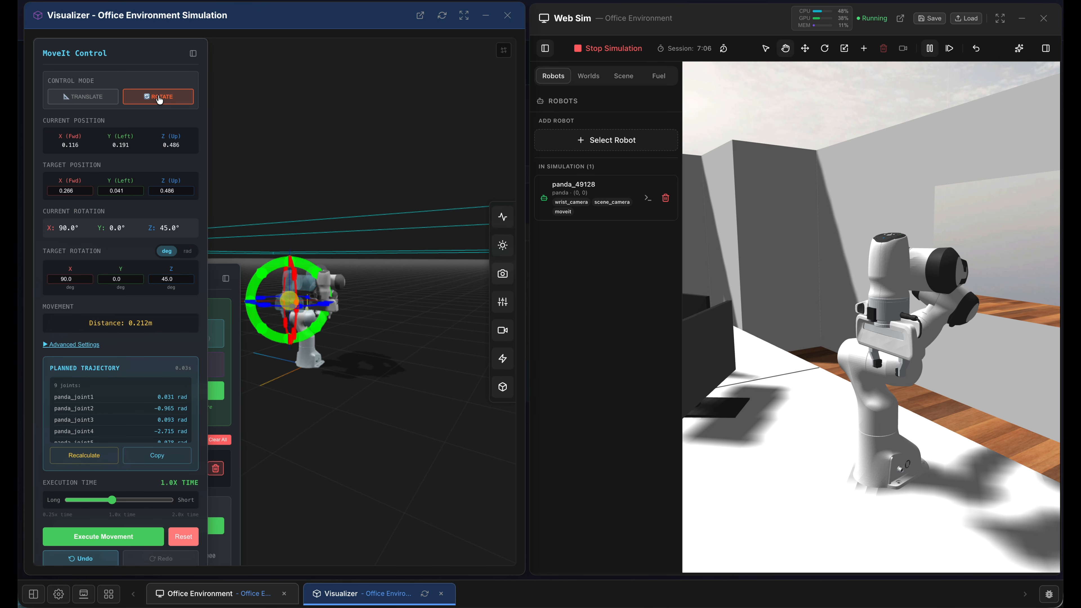
pyautogui.moveTo(315, 268); pyautogui.dragTo(349, 334)
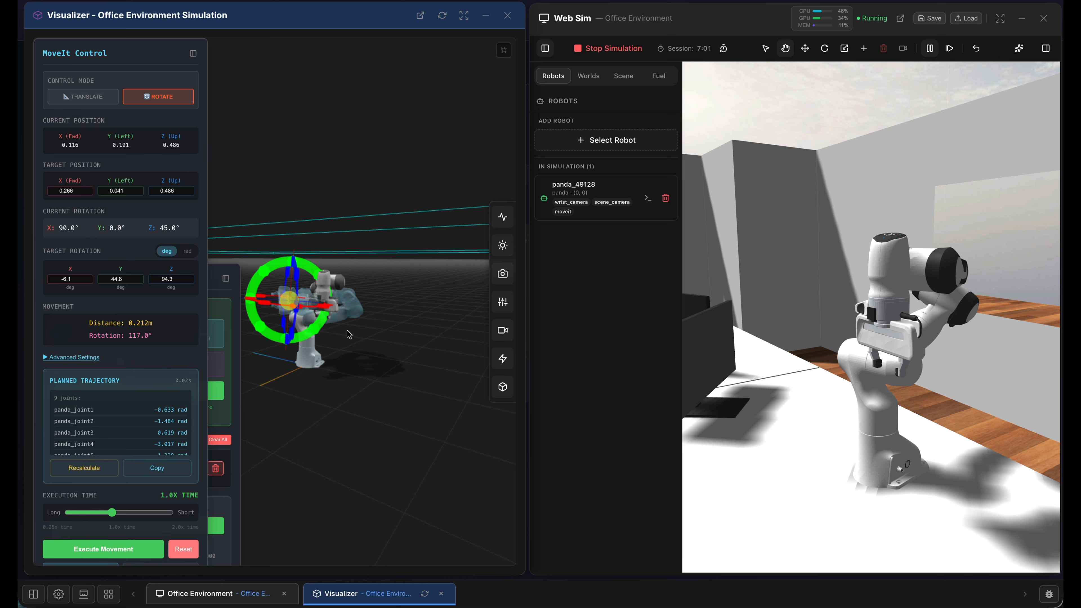
pyautogui.click(106, 553)
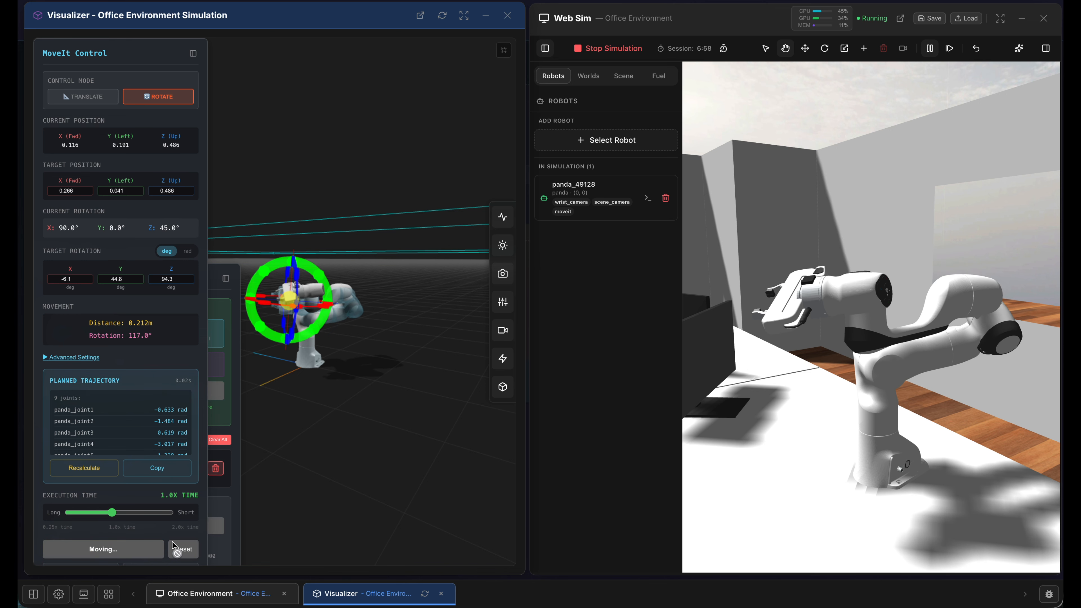
pyautogui.click(236, 547)
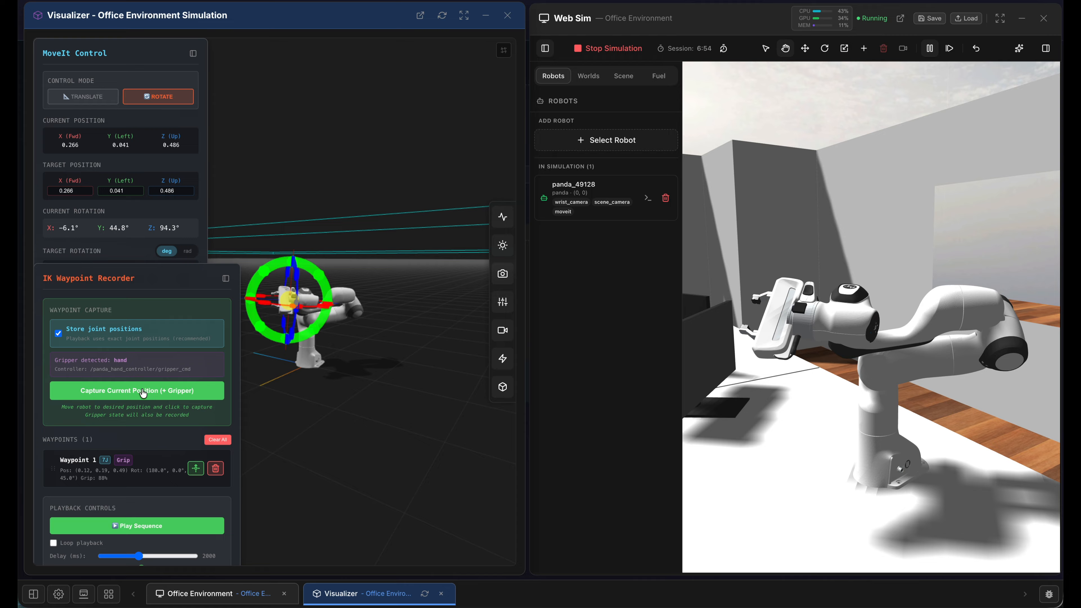
pyautogui.click(132, 394)
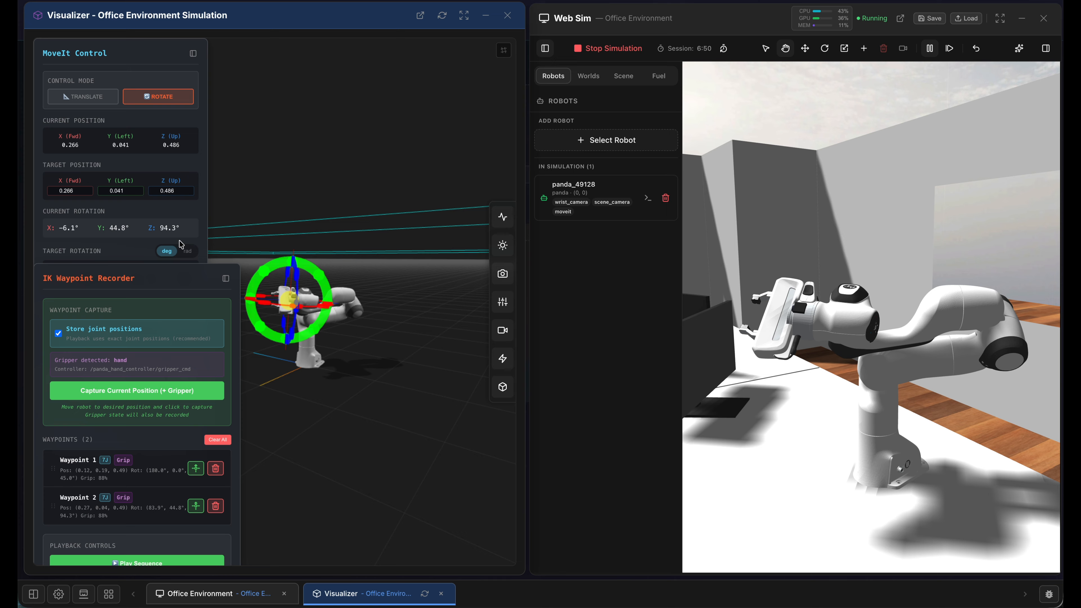
# - Raise the end-effector target to about X 0.051, Y 0.256, Z 0.696 and rotate it to about -55.4°, 29.6°, 125.6°
pyautogui.click(197, 210)
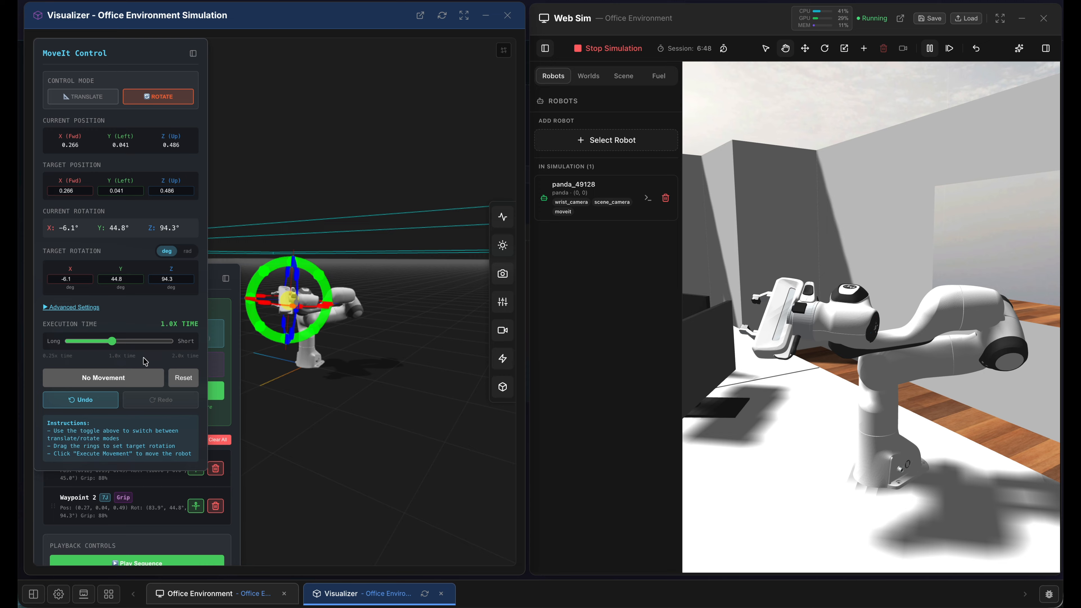
pyautogui.click(80, 100)
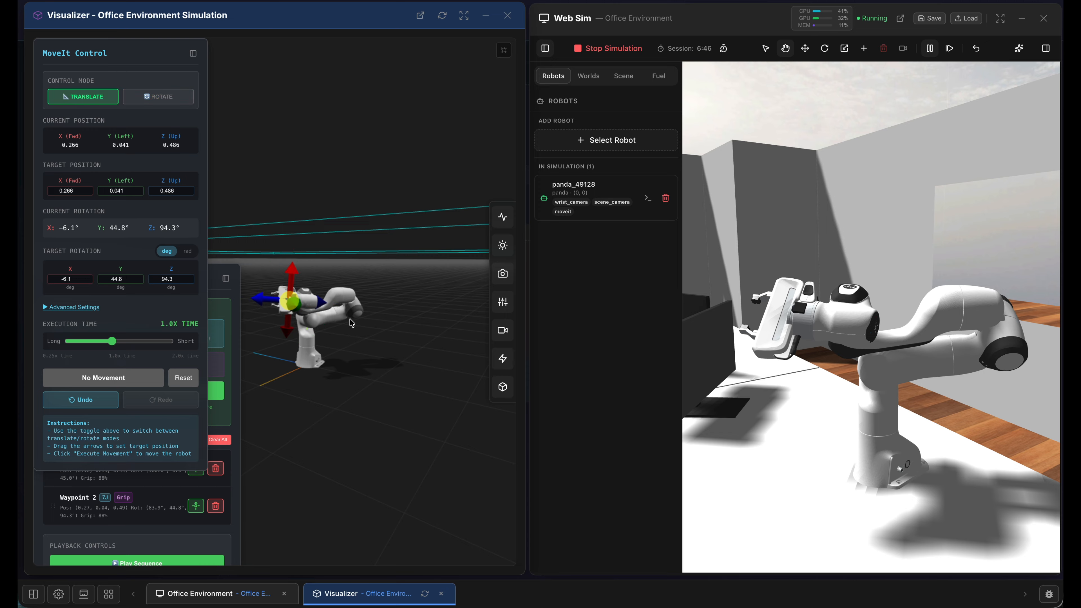
pyautogui.moveTo(323, 306); pyautogui.dragTo(346, 255)
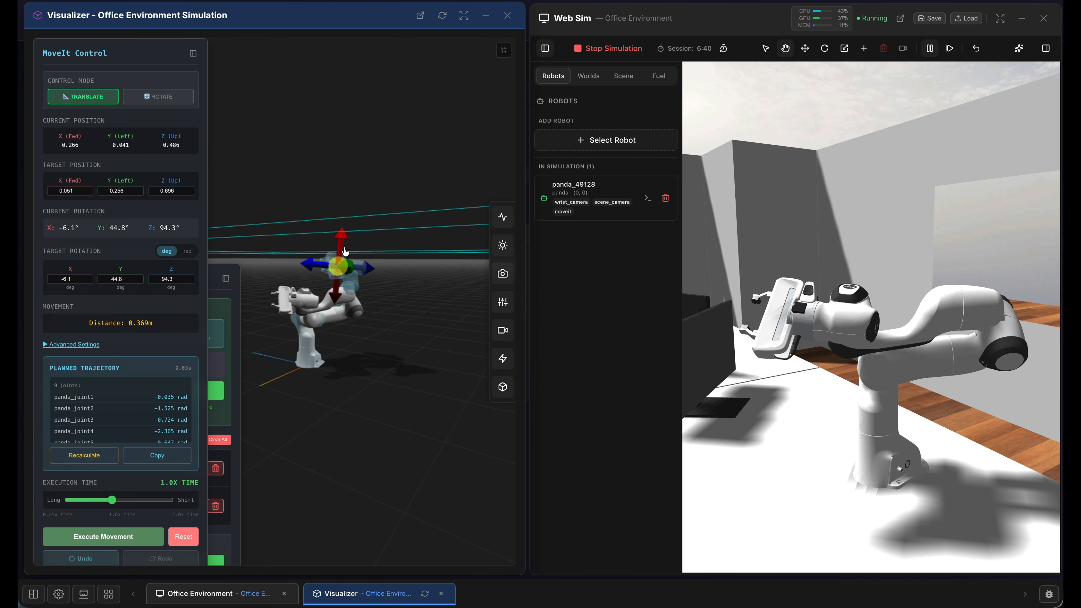
pyautogui.click(161, 99)
pyautogui.moveTo(366, 242)
pyautogui.mouseDown()
pyautogui.moveTo(384, 280)
pyautogui.moveTo(372, 261)
pyautogui.mouseUp()
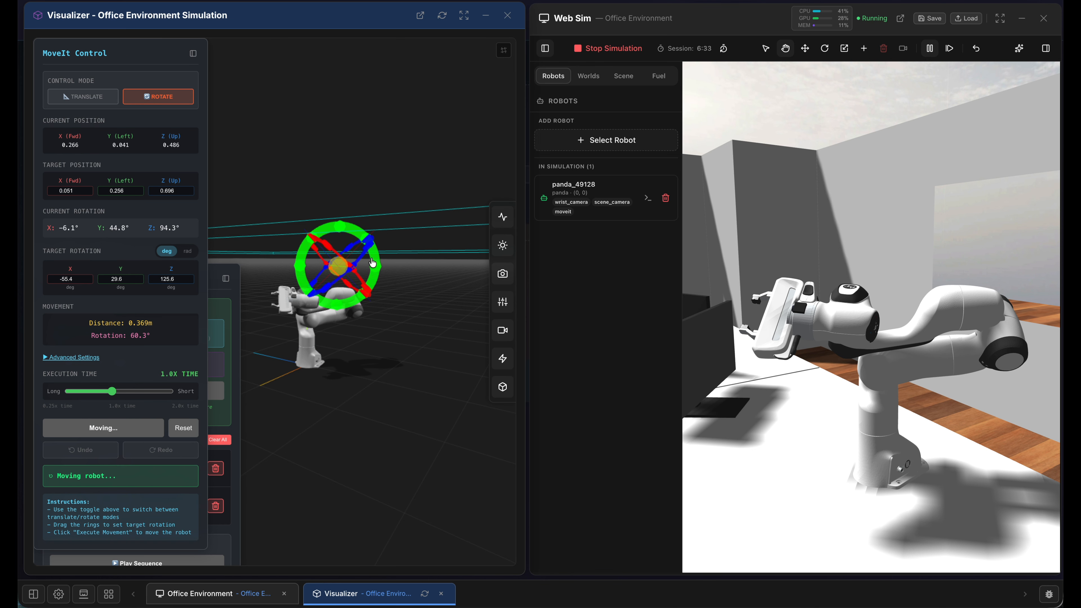
# - Shift the target to about X -0.274, Y -0.159, Z 0.634, execute the movement and capture the pose as the third waypoint
pyautogui.click(78, 98)
pyautogui.moveTo(341, 271)
pyautogui.mouseDown()
pyautogui.moveTo(291, 306)
pyautogui.moveTo(327, 273)
pyautogui.mouseUp()
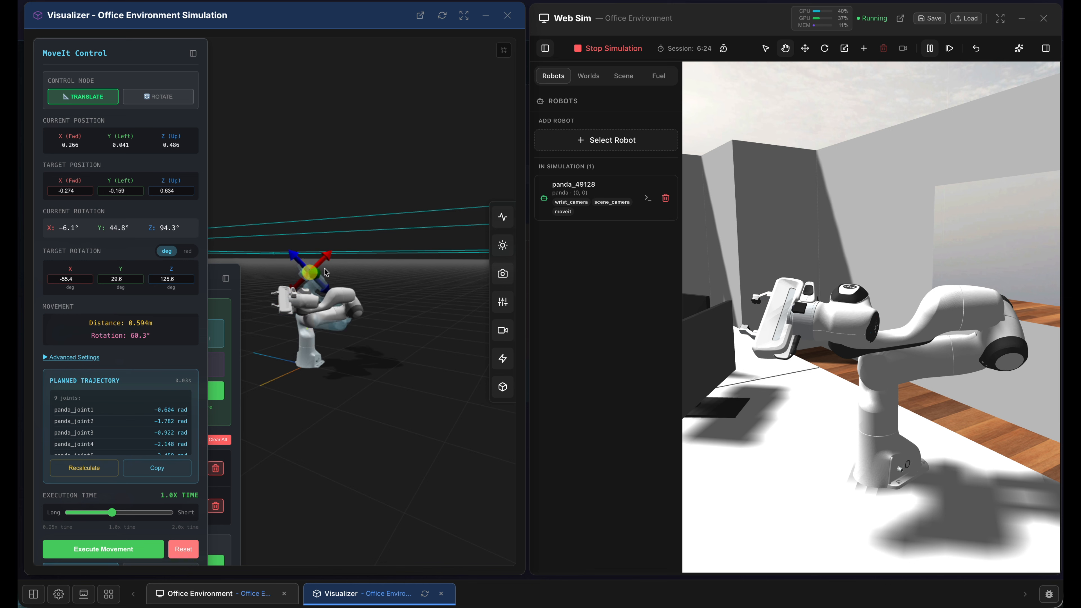
pyautogui.click(103, 550)
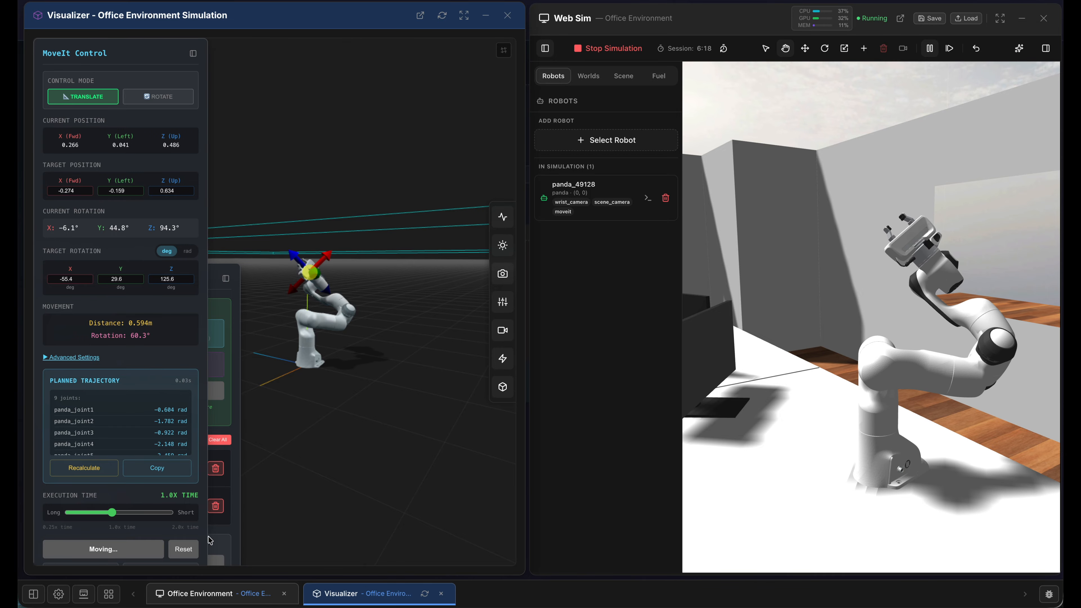
pyautogui.click(230, 533)
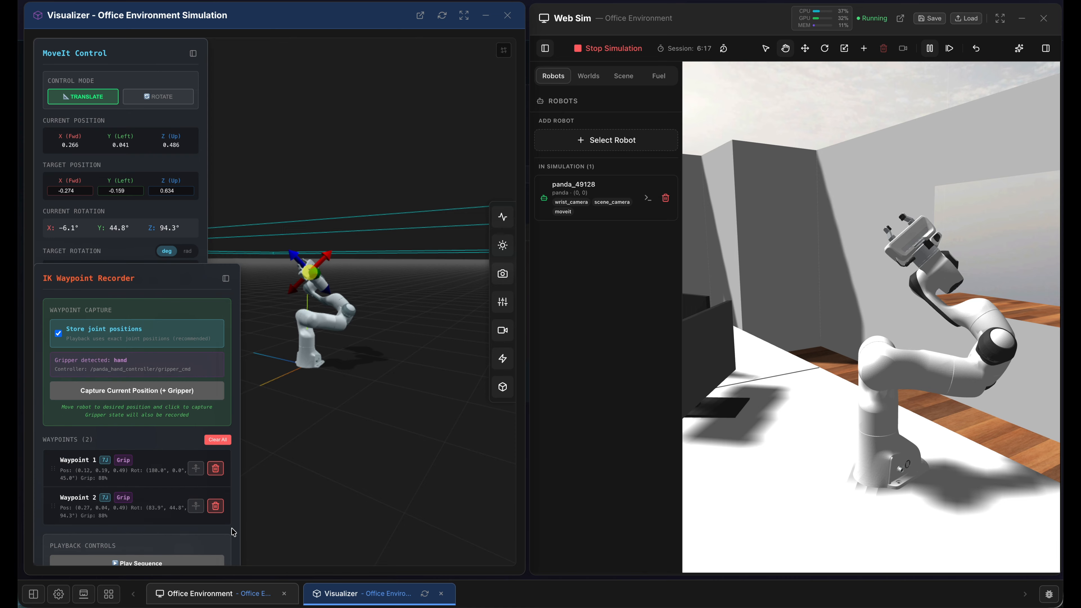
pyautogui.click(120, 392)
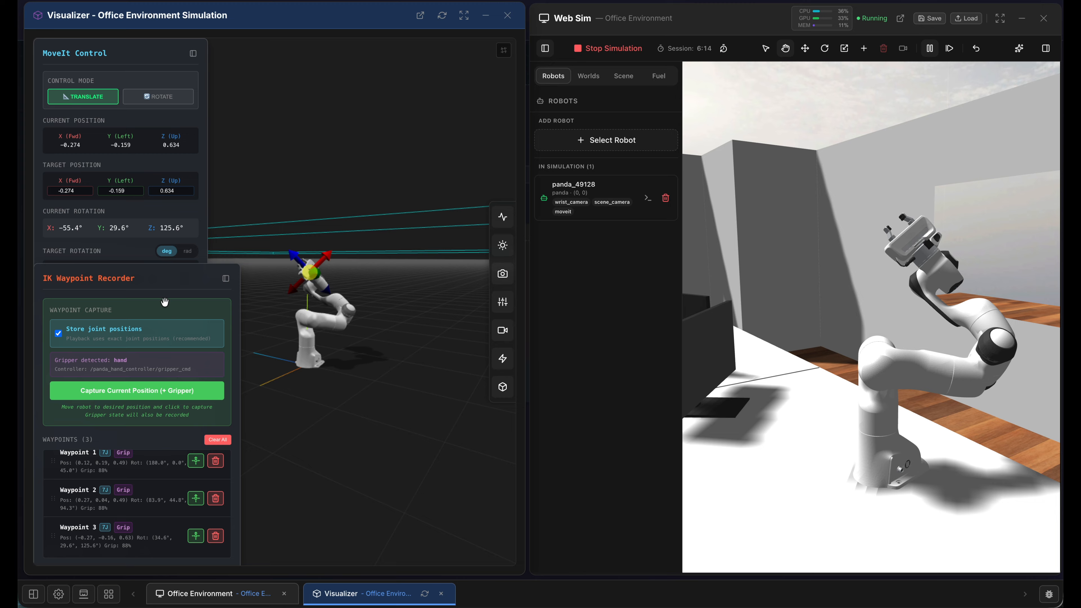
# - Bring the waypoint recorder's playback controls into view, turn on loop playback and set the move speed to 1.50x
pyautogui.moveTo(167, 240); pyautogui.dragTo(165, 46)
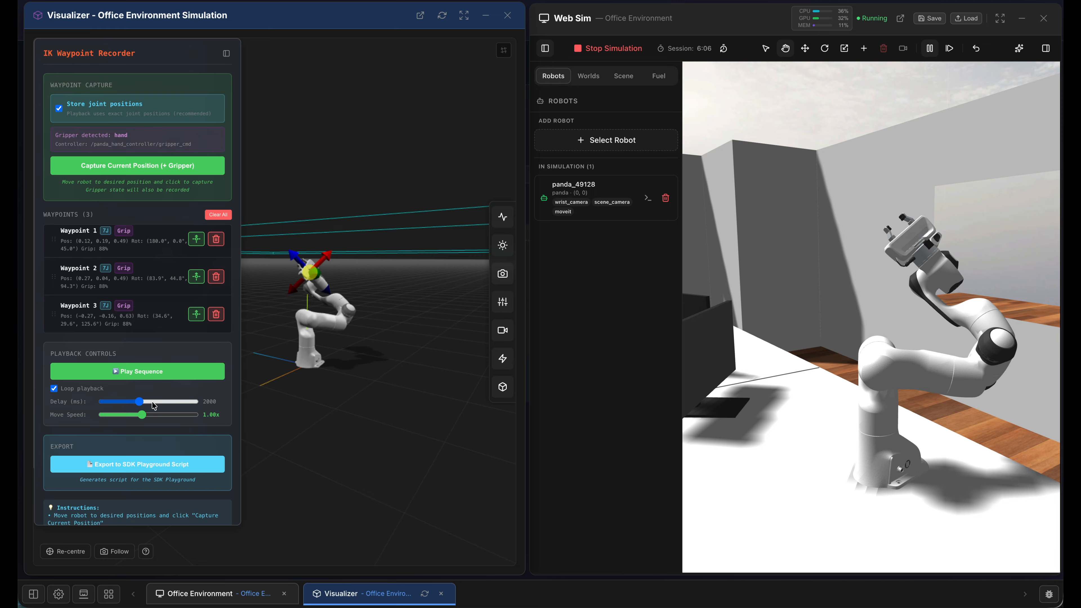
pyautogui.moveTo(144, 420); pyautogui.dragTo(170, 419)
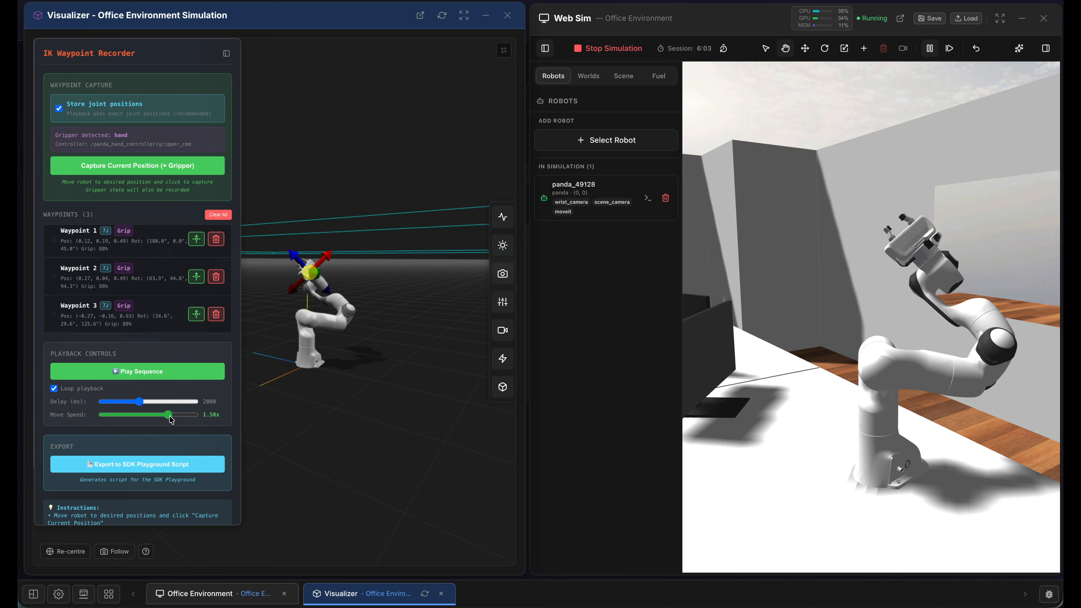
# - Play the recorded waypoint sequence in a loop and stop the playback
pyautogui.click(146, 372)
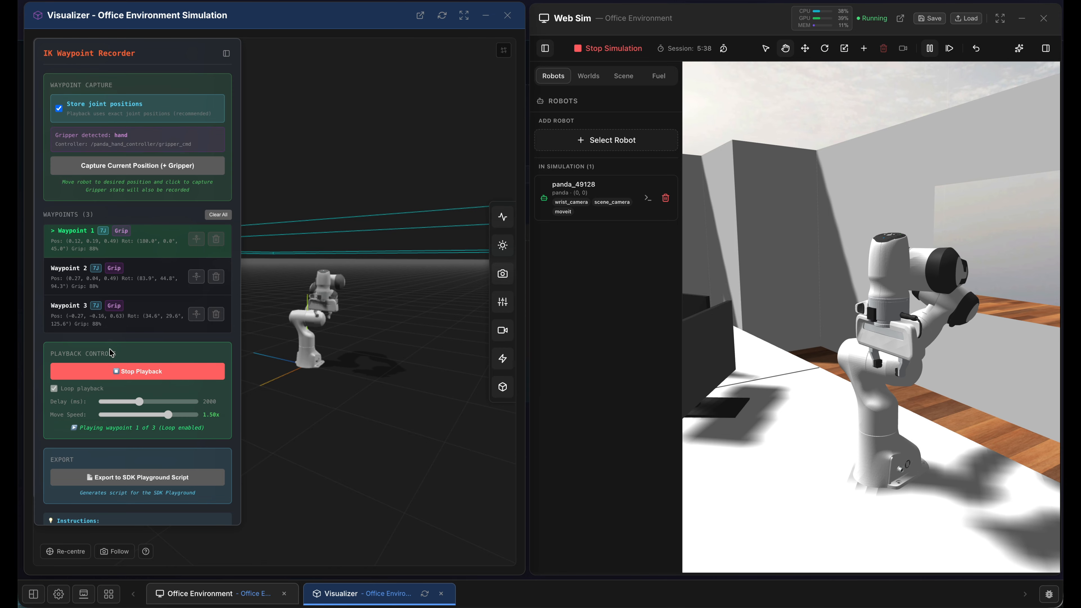
pyautogui.click(143, 377)
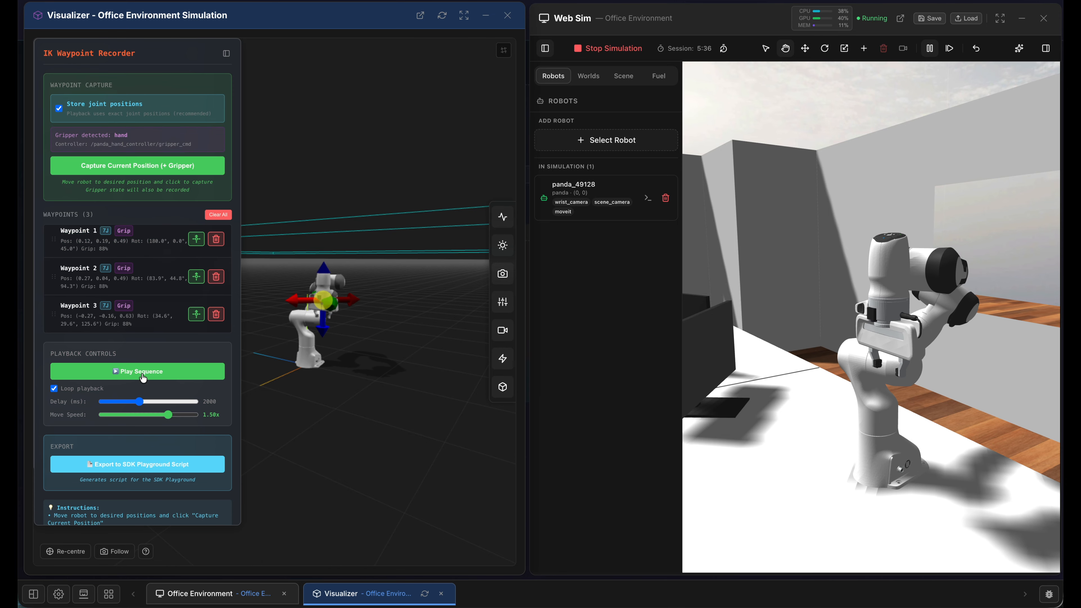
# - Export the three waypoints to the SDK Playground as the JavaScript script IK_Waypoints_2026-04-16_10-08
pyautogui.scroll(-2, 145, 341)
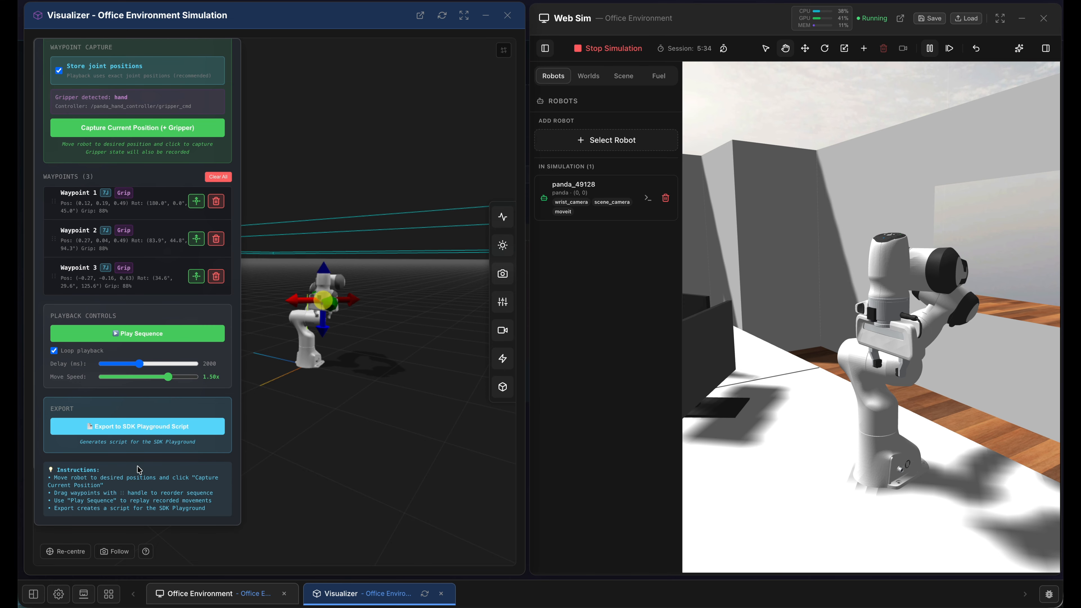
pyautogui.click(143, 426)
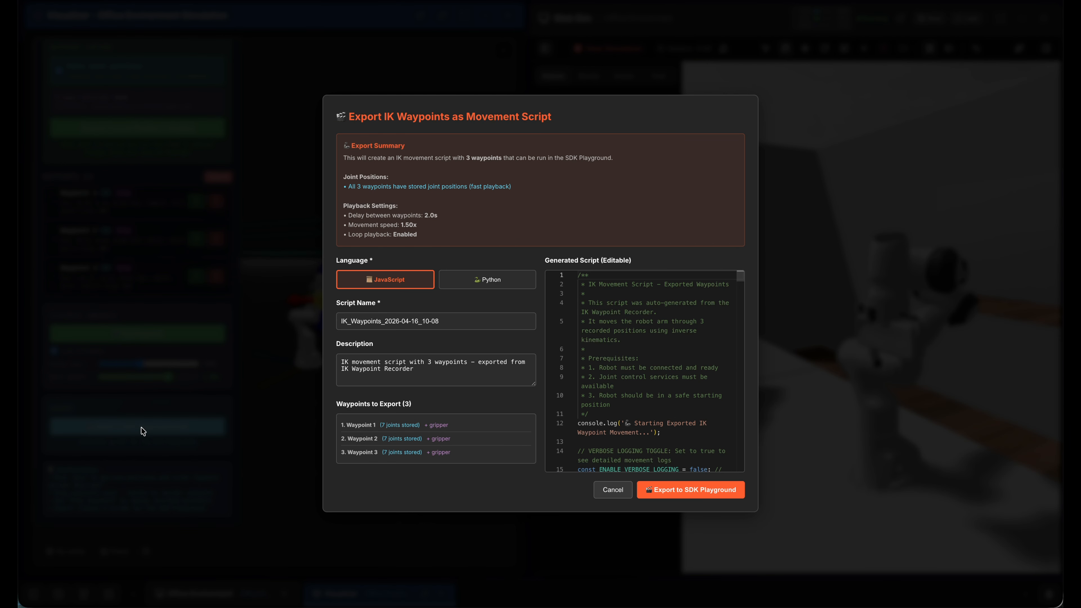
pyautogui.click(476, 319)
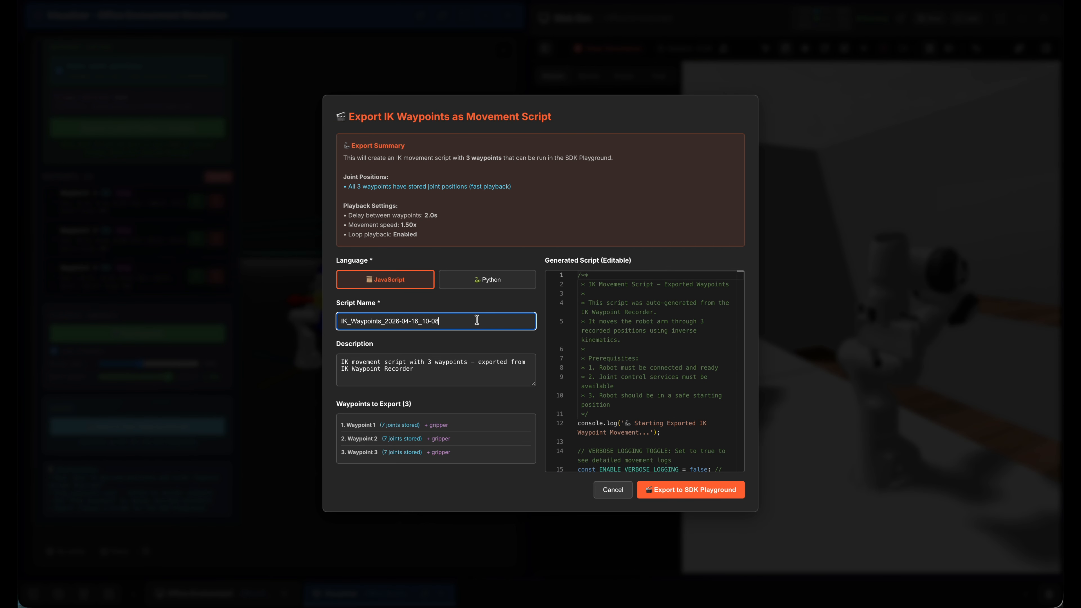
pyautogui.click(705, 491)
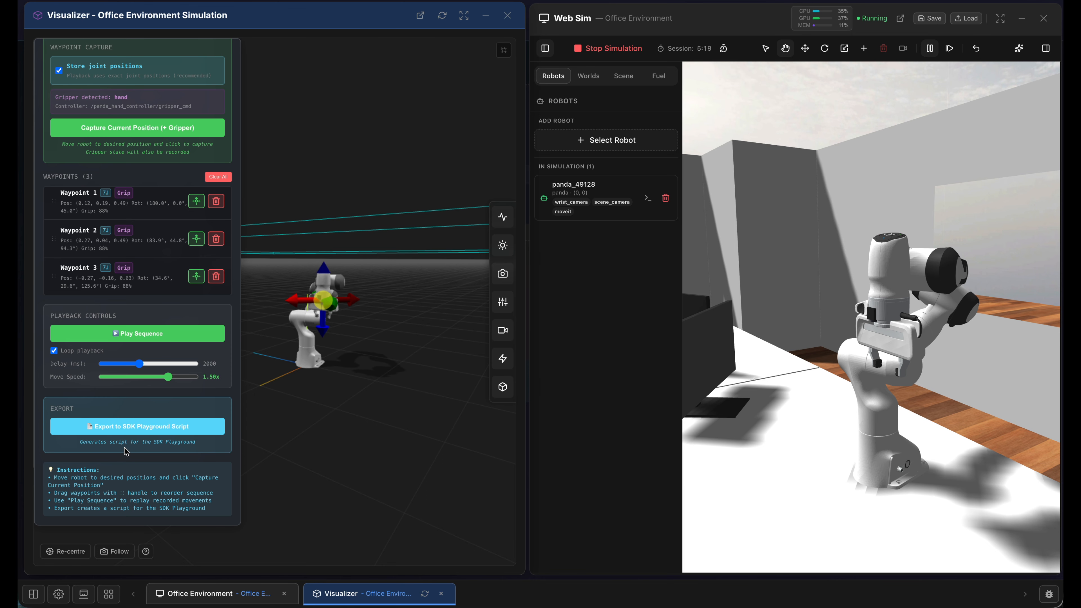
# - Open the office simulation's SDK Playground, load the saved script IK_Waypoints_2026-04-16_10-08 and look through its code
pyautogui.click(84, 596)
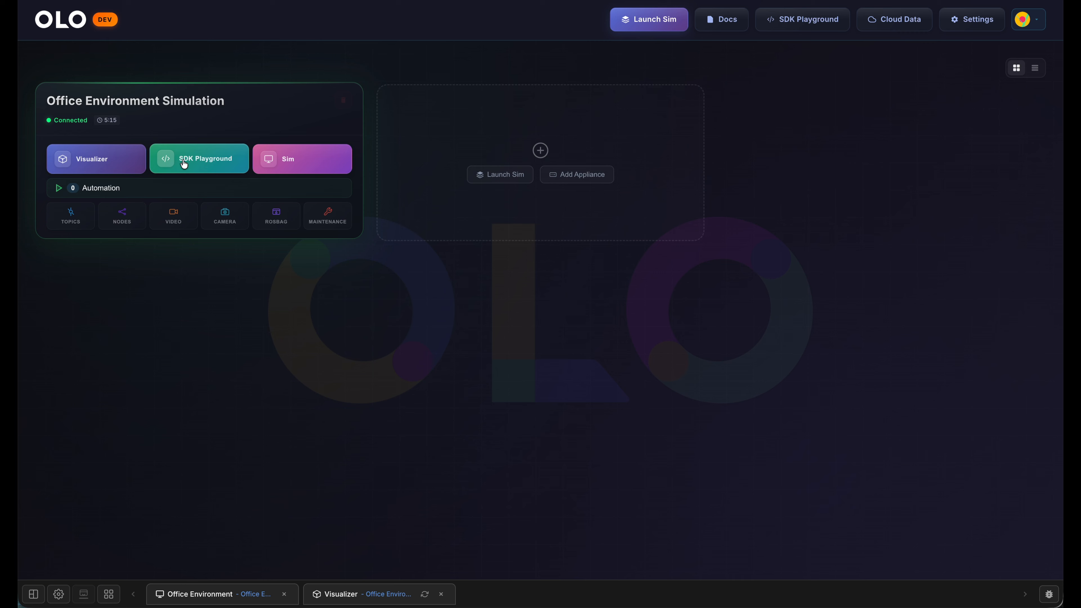
pyautogui.click(206, 159)
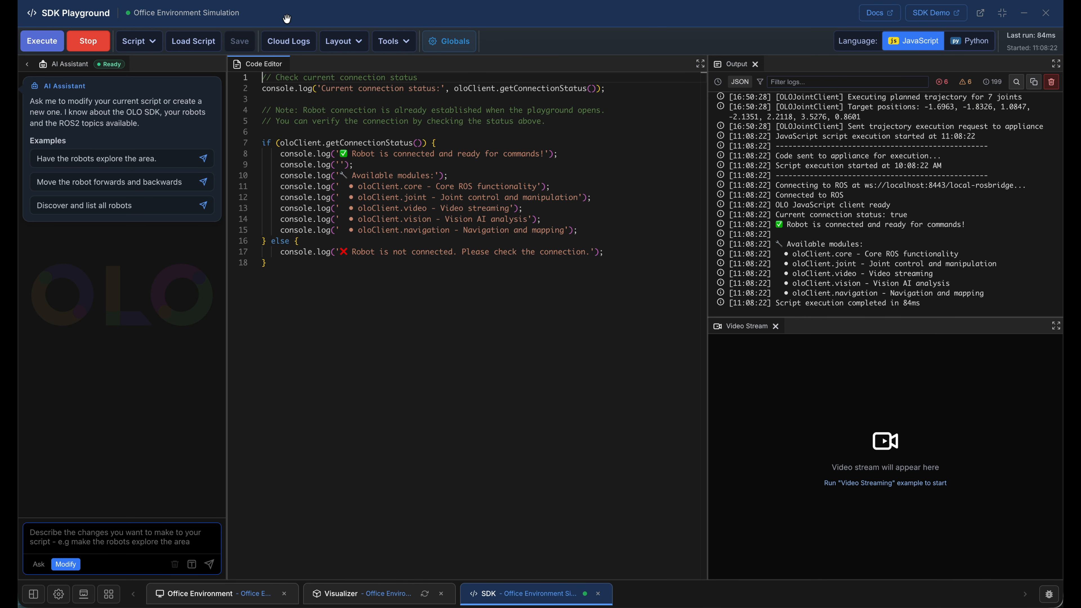
pyautogui.click(193, 43)
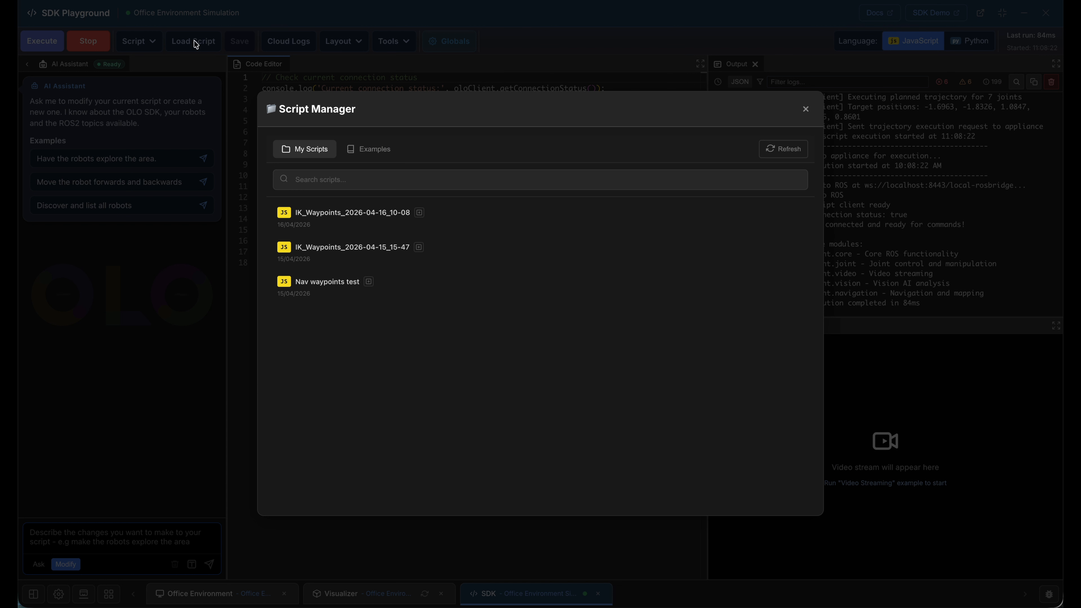
pyautogui.click(350, 219)
pyautogui.scroll(-10, 553, 278)
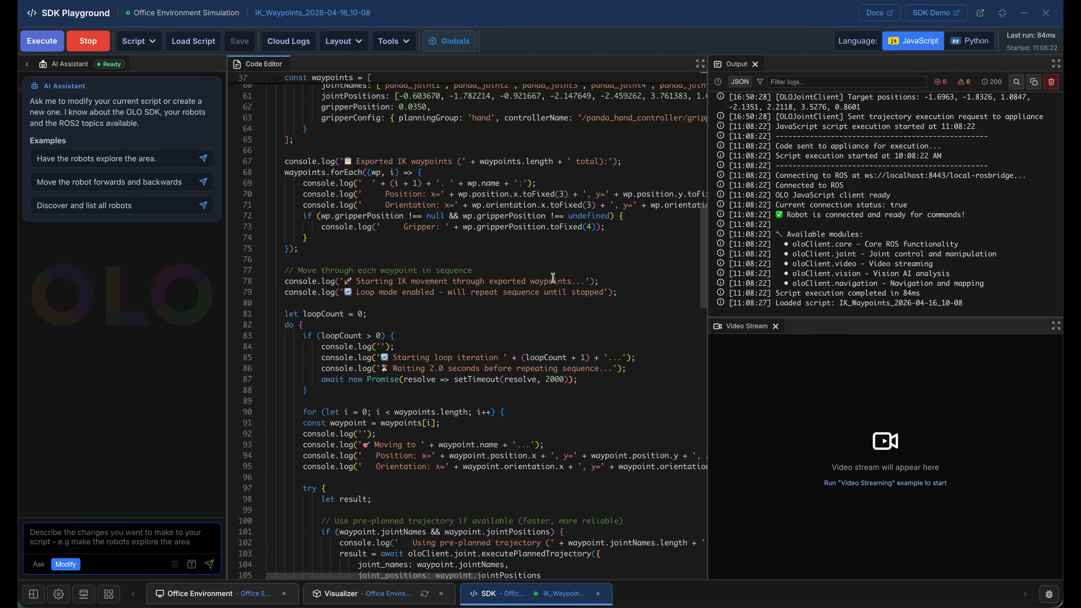
pyautogui.scroll(-8, 553, 277)
pyautogui.scroll(12, 559, 277)
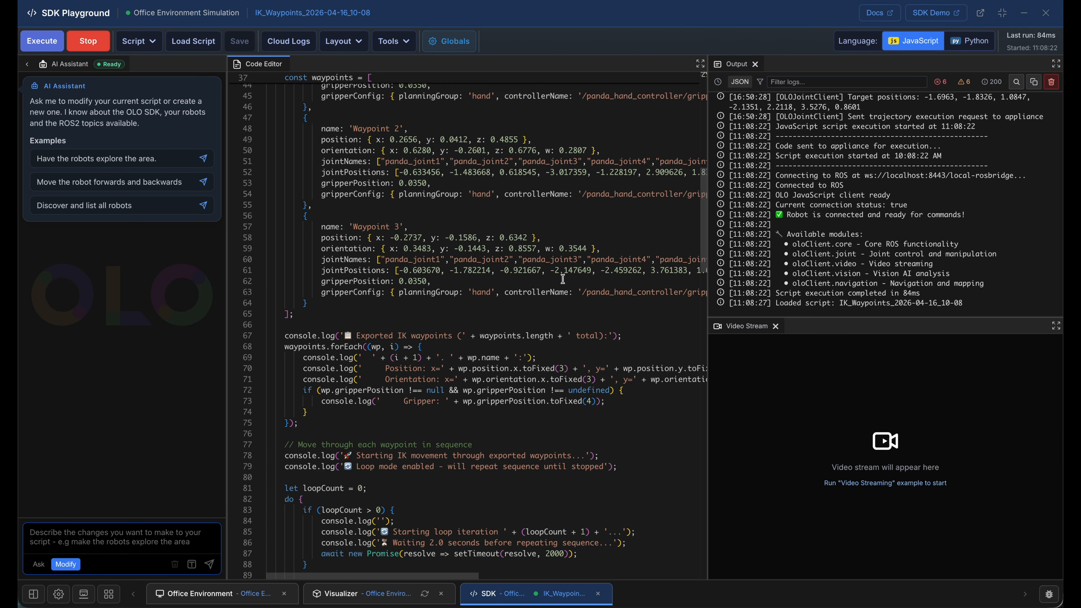
pyautogui.scroll(10, 562, 279)
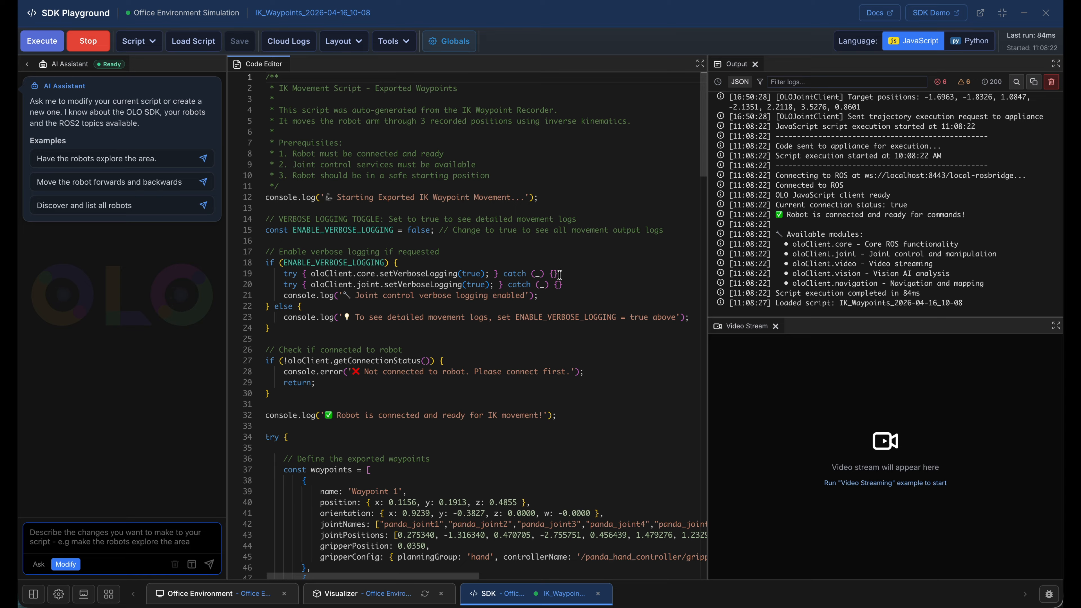
# - Ask the AI assistant to "Add a waypoint after waypoint 3" and accept its proposed code changes after reviewing them
pyautogui.click(109, 537)
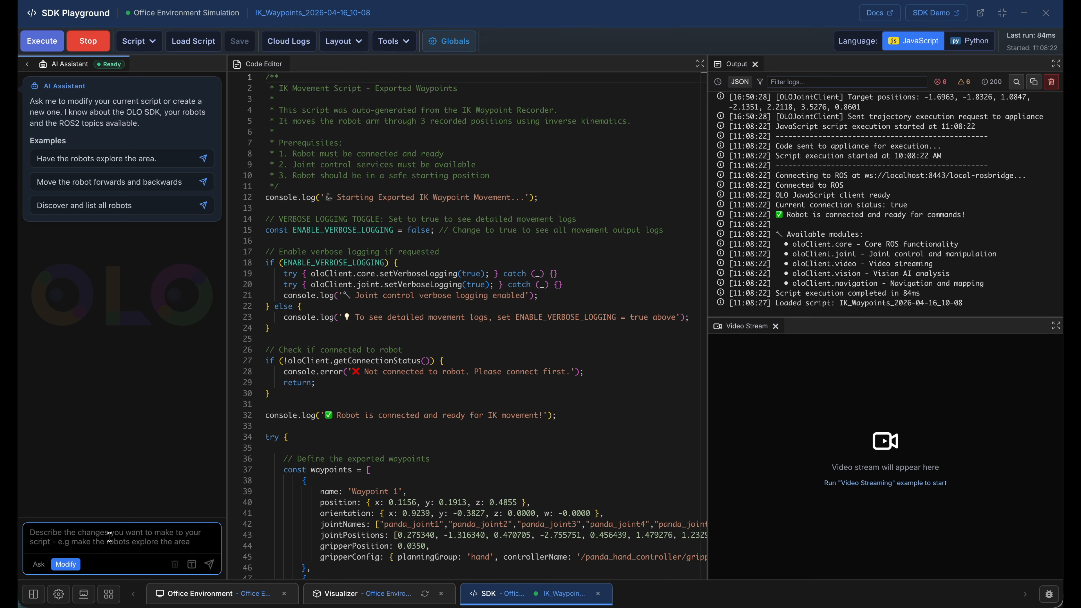
pyautogui.write('Add a wa')
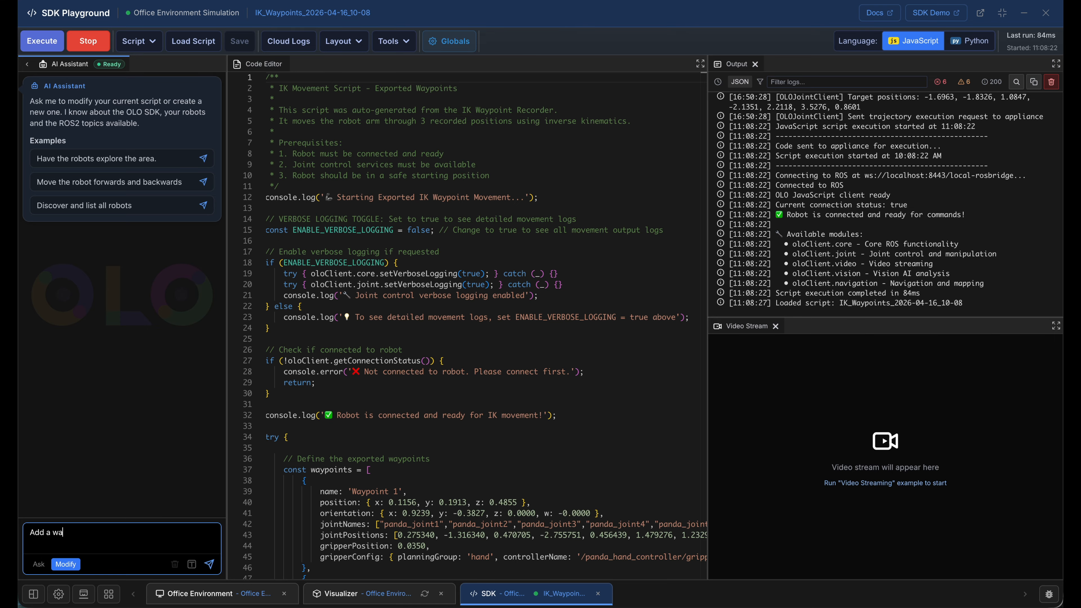
pyautogui.write('ypoint after waypoint 3')
pyautogui.click(210, 565)
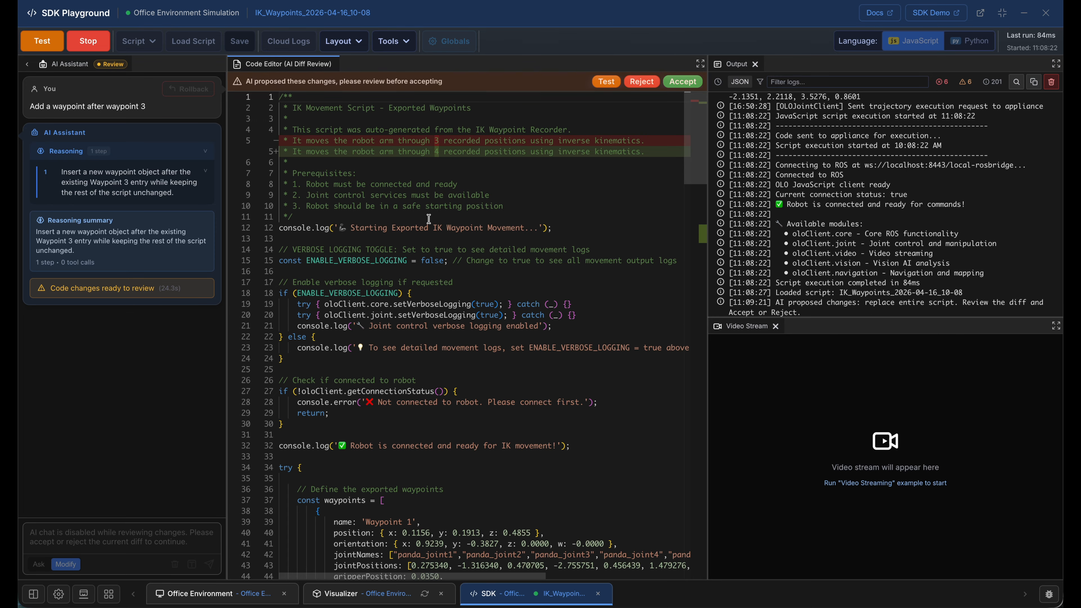
pyautogui.scroll(-15, 429, 219)
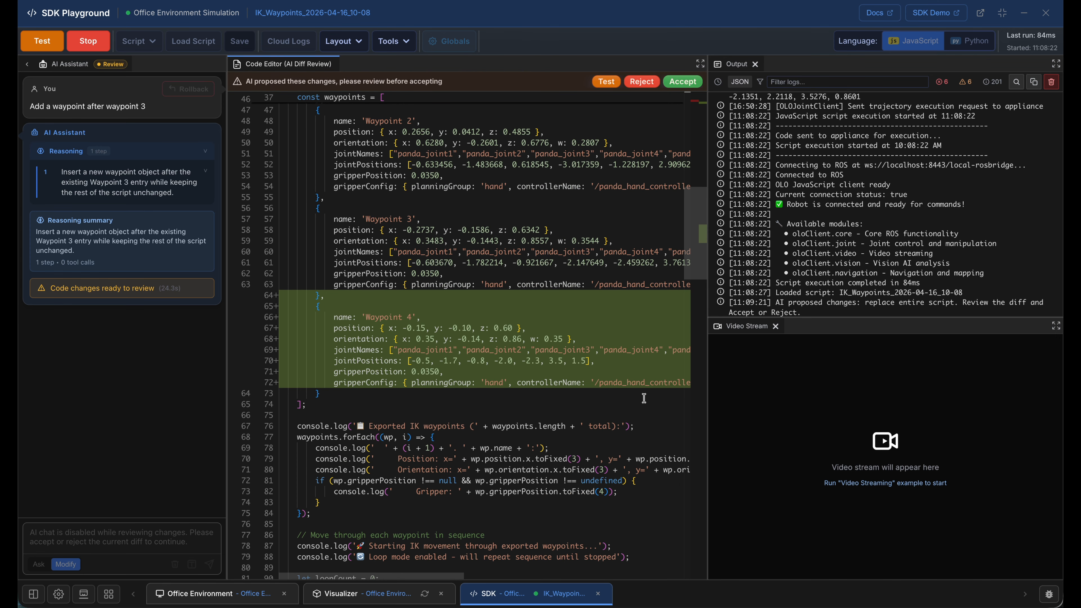
pyautogui.click(682, 81)
# - Execute the modified waypoint script, watch the arm's motion in the Visualizer and stop the script
pyautogui.click(42, 41)
pyautogui.click(369, 594)
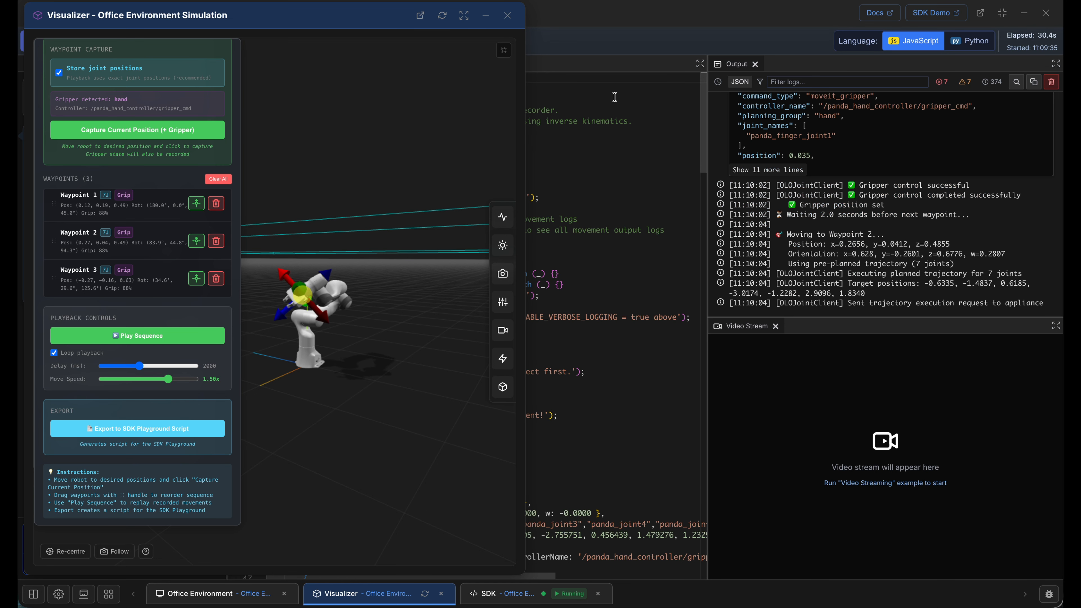
pyautogui.click(620, 41)
pyautogui.click(90, 45)
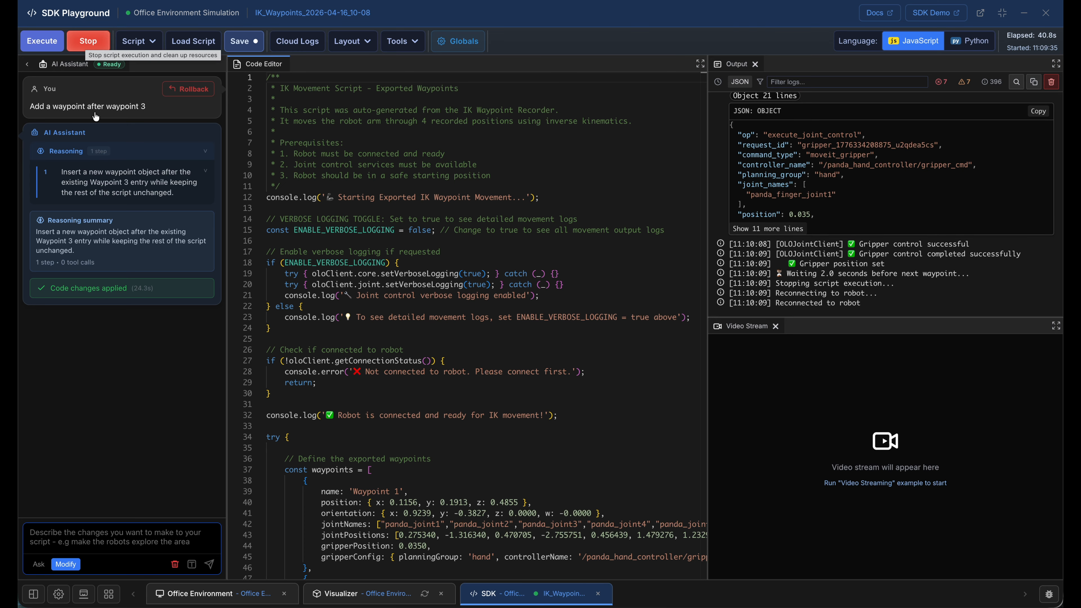
# - In the simulation's Automation, schedule IK_Waypoints_2026-04-16_10-08 to run every 1 hour from 16/04/2026, 12:00, enabled immediately
pyautogui.click(86, 600)
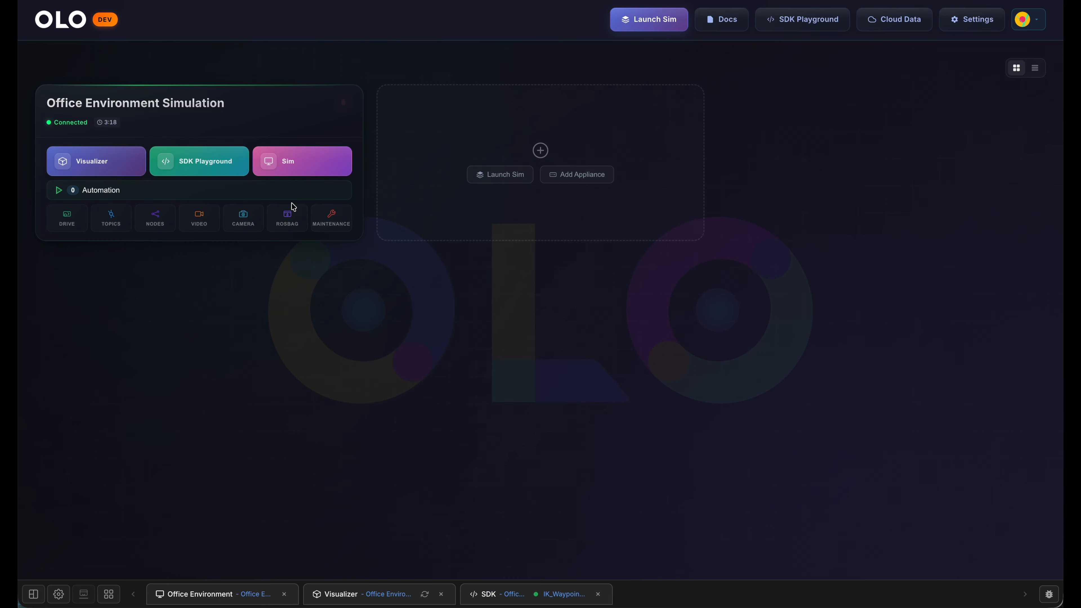
pyautogui.click(135, 190)
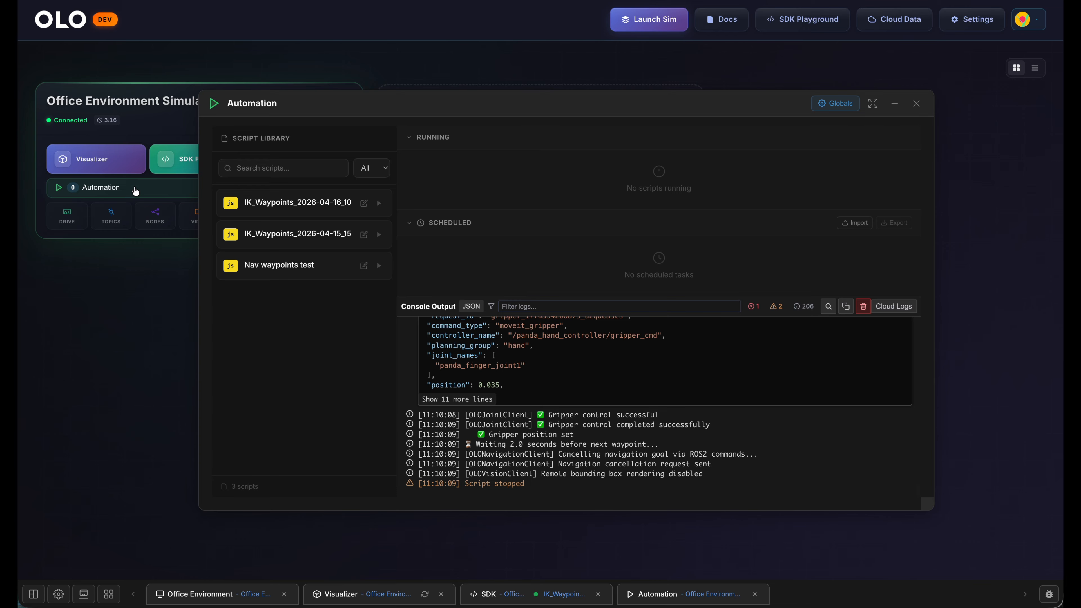
pyautogui.click(307, 203)
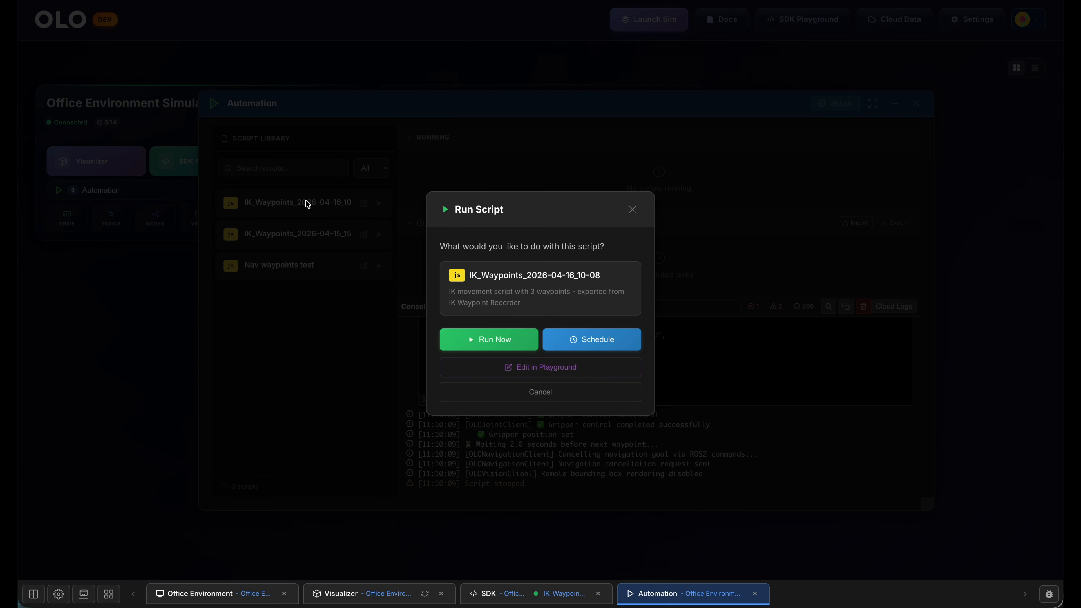
pyautogui.click(595, 341)
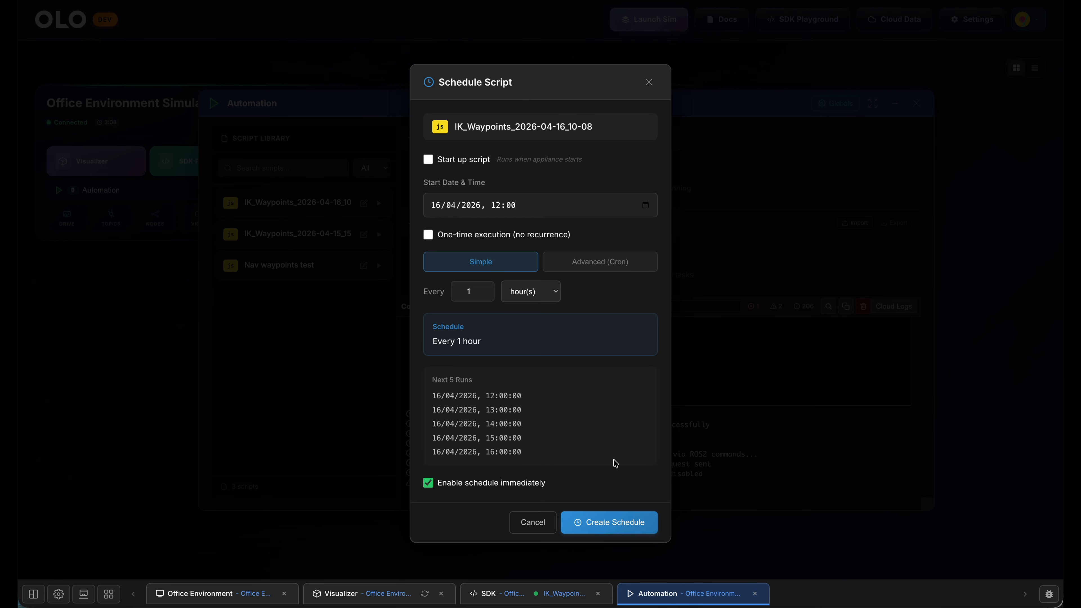
pyautogui.click(617, 521)
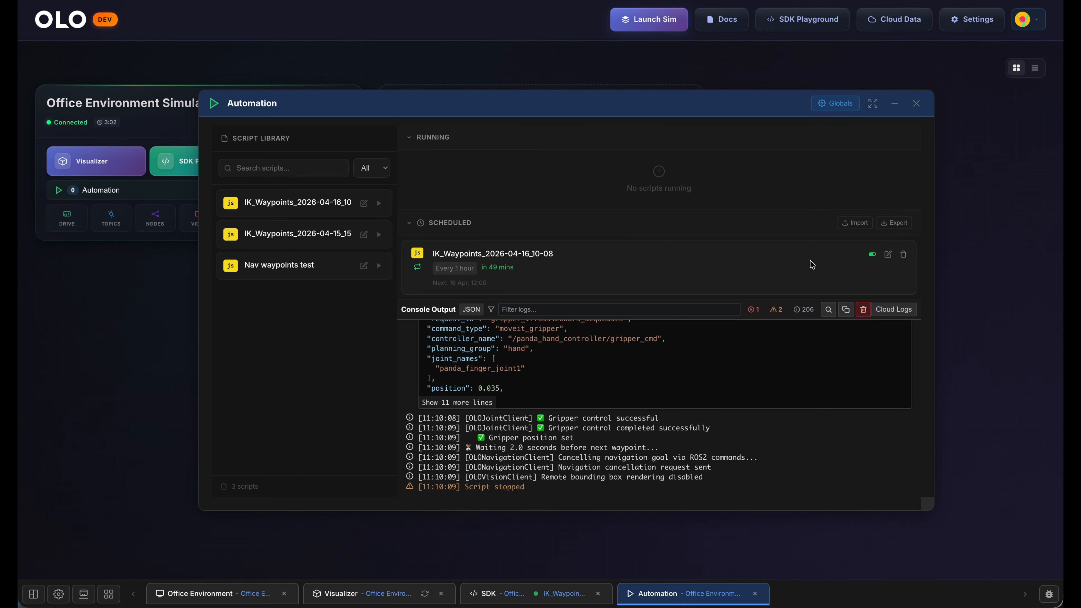
# - View the hourly schedule's edit settings without changing them, and toggle the schedule off and on again
pyautogui.click(889, 257)
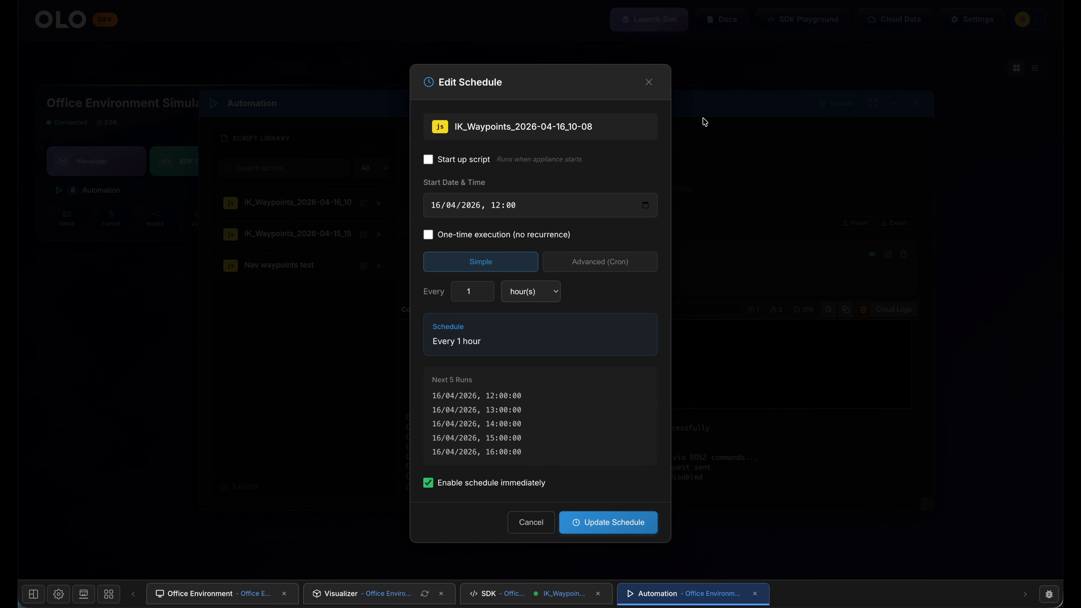
pyautogui.click(648, 82)
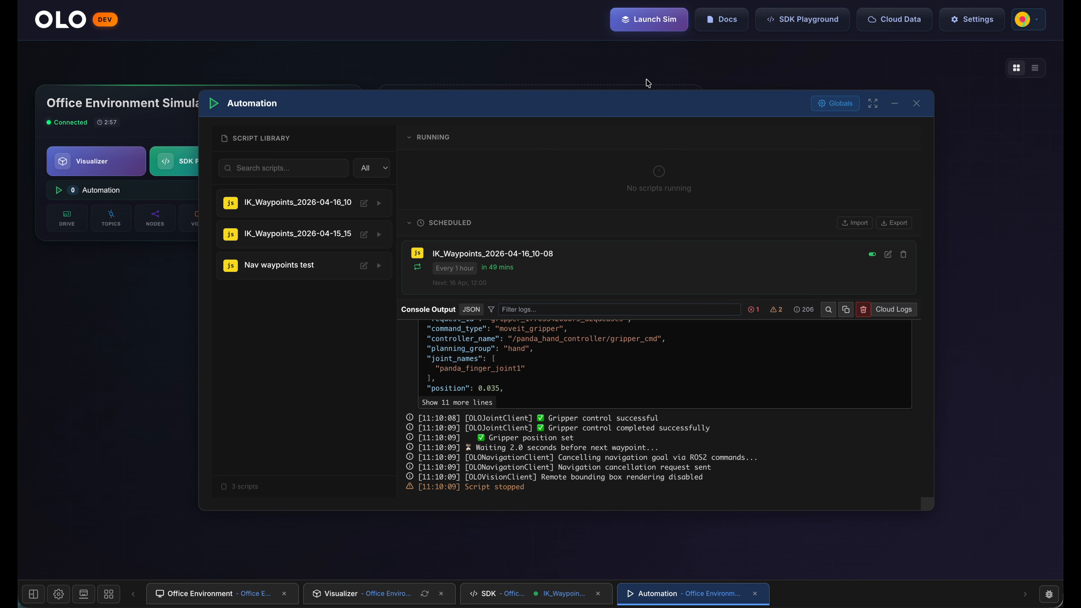
pyautogui.click(872, 254)
pyautogui.click(873, 255)
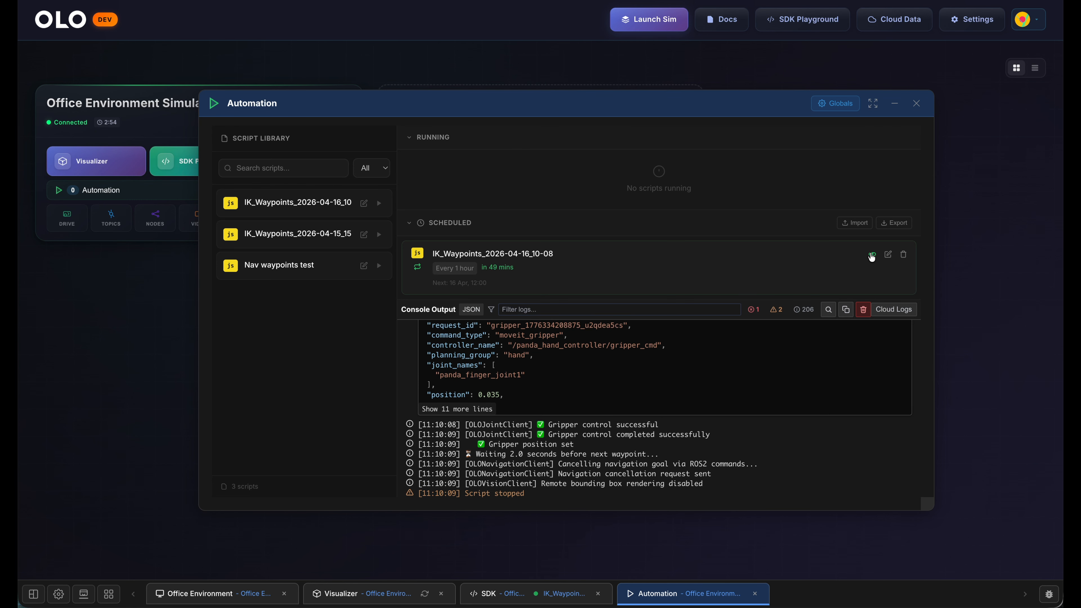
# - Delete the scheduled task for IK_Waypoints_2026-04-16_10-08
pyautogui.click(903, 255)
pyautogui.click(897, 254)
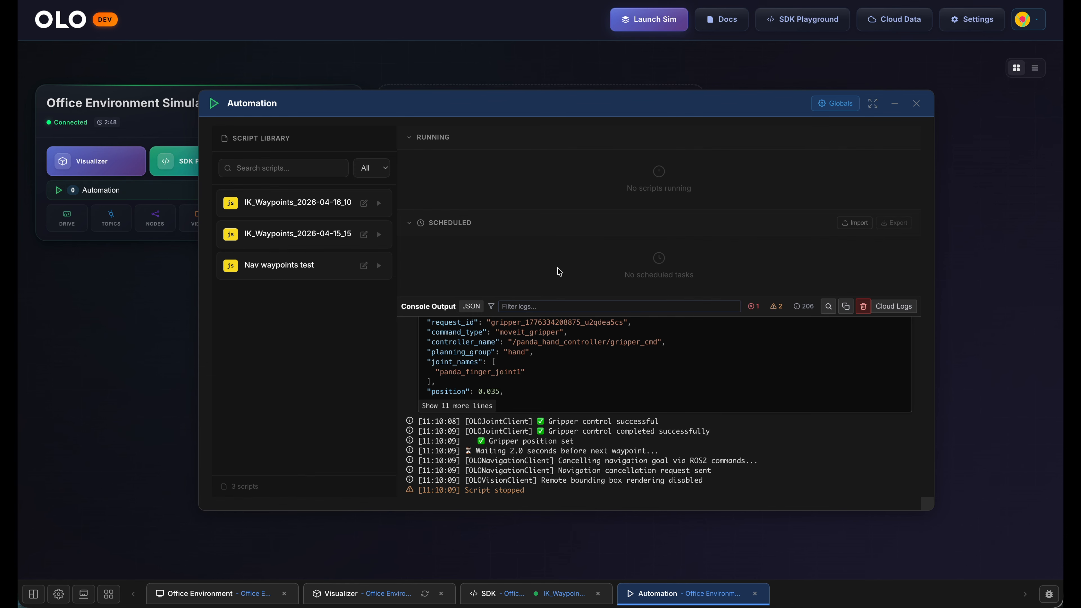